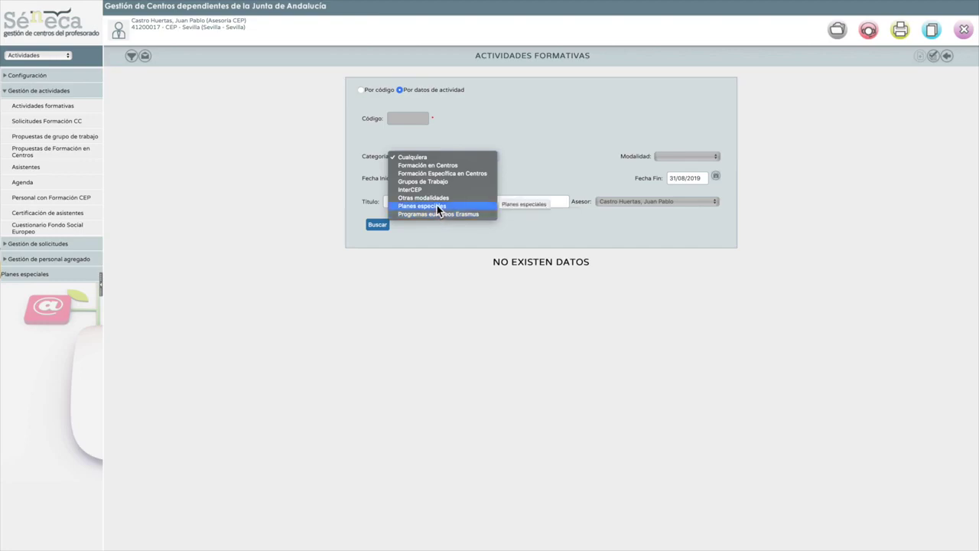
Search the training activities with the category Otras modalidades and start a new activity record
click(437, 200)
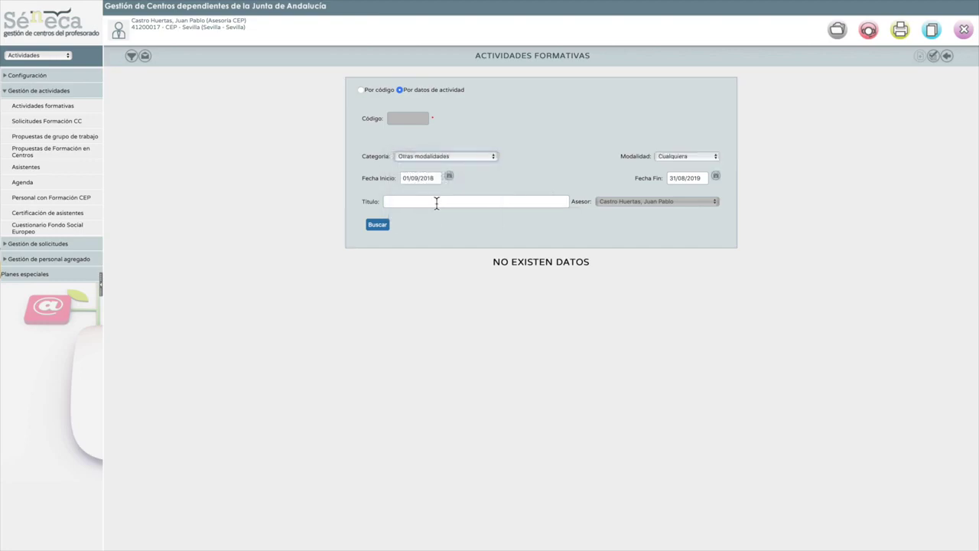
click(378, 227)
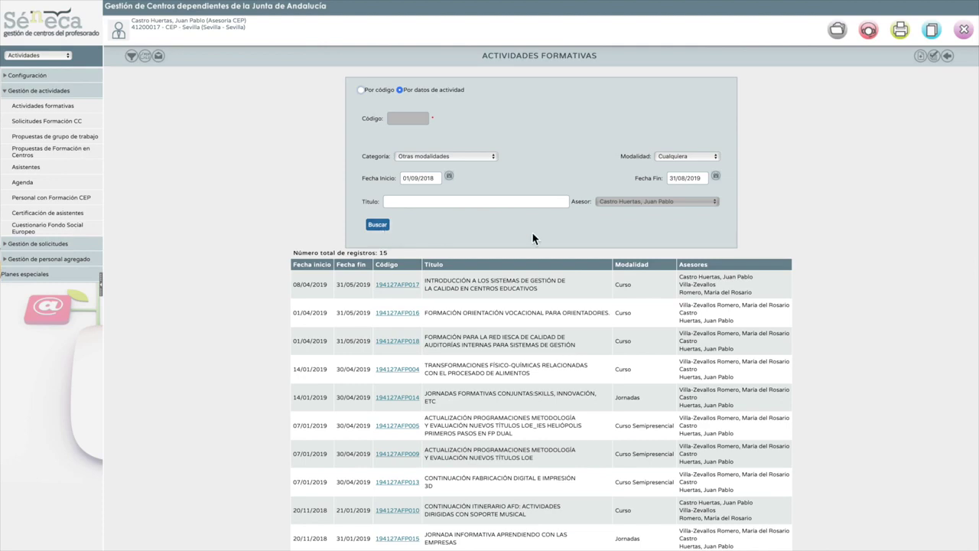
click(925, 63)
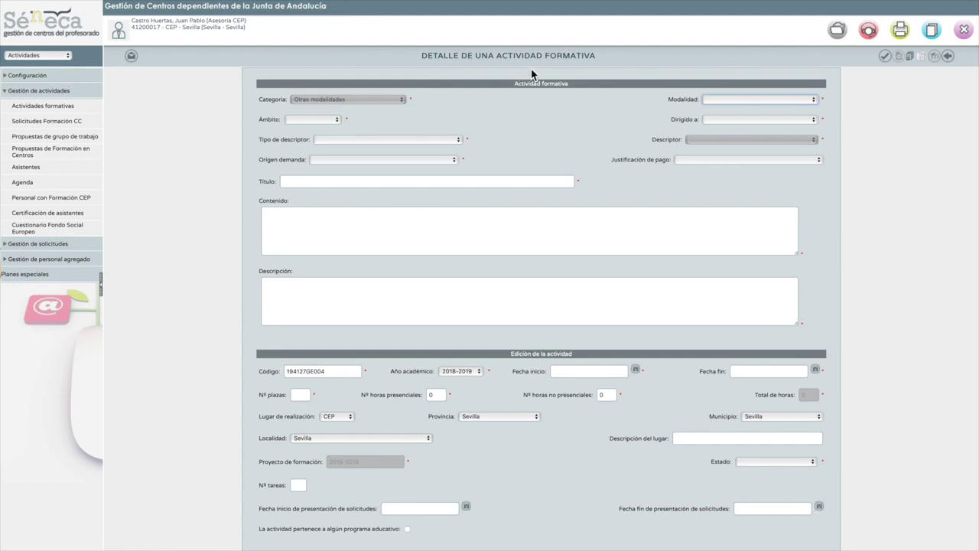
Set the new activity's Modalidad to Jornadas, Ámbito to CEP and Dirigido a to Internivelar
scroll(543, 149, down, 5)
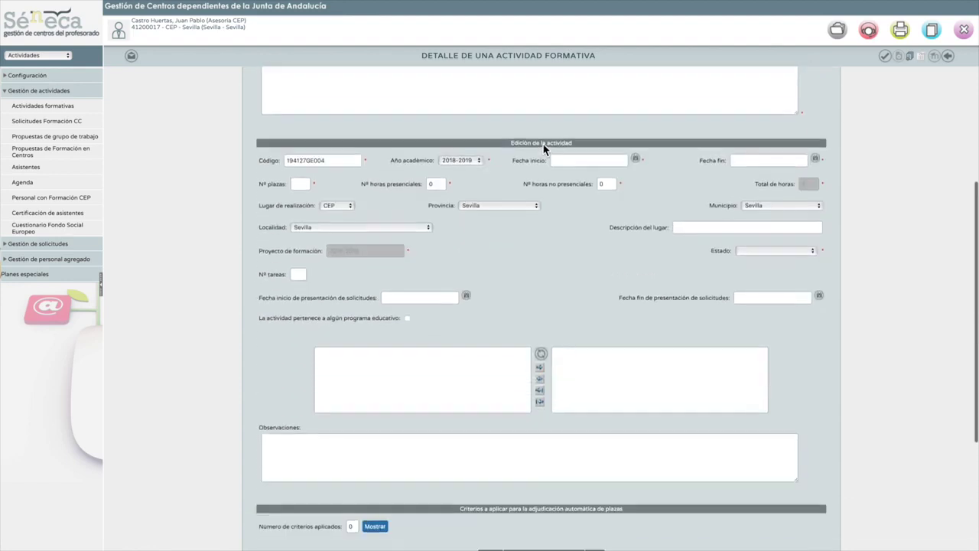
scroll(545, 149, up, 2)
scroll(544, 150, up, 3)
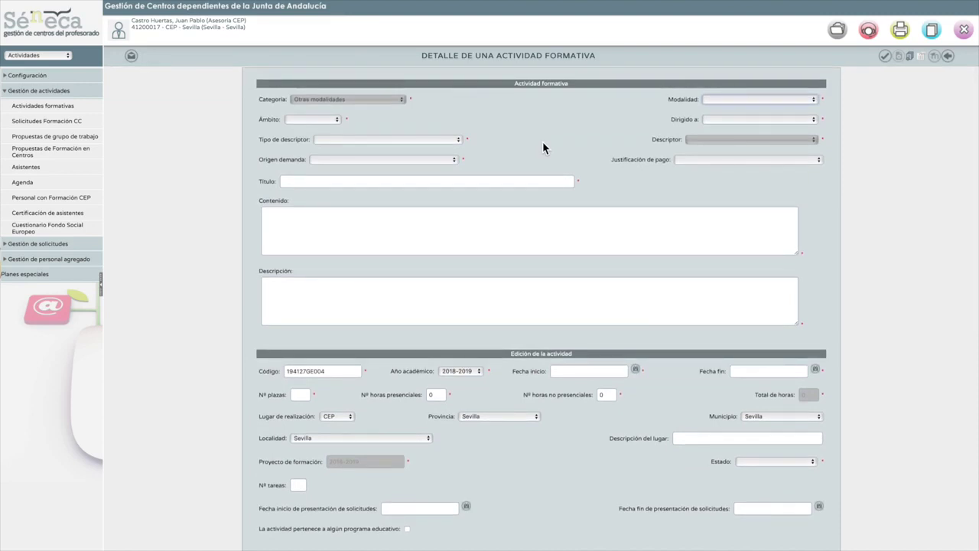
click(813, 100)
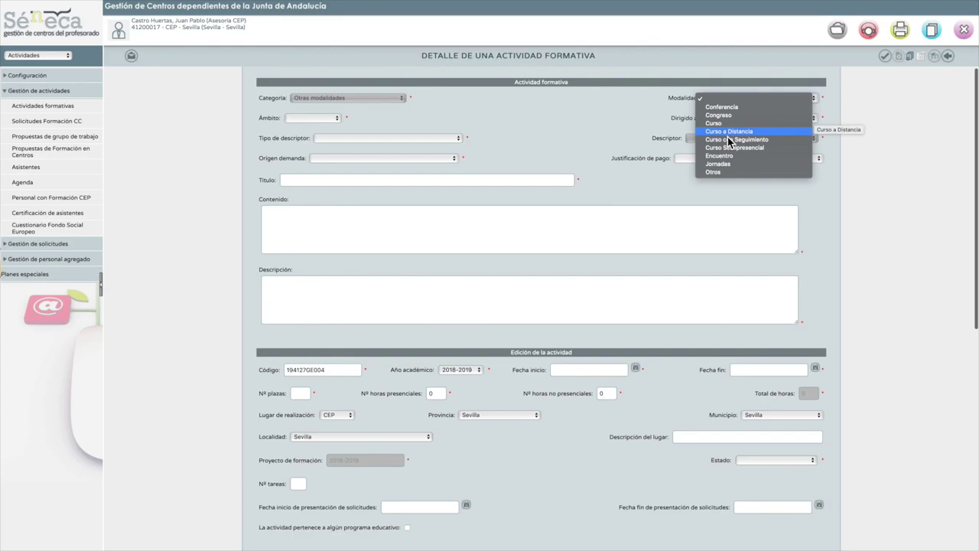
click(727, 167)
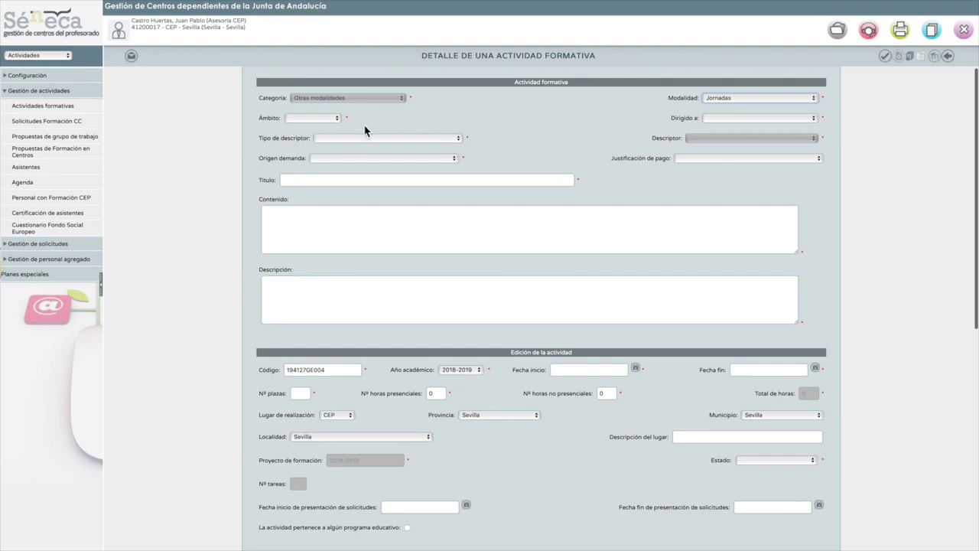
click(339, 121)
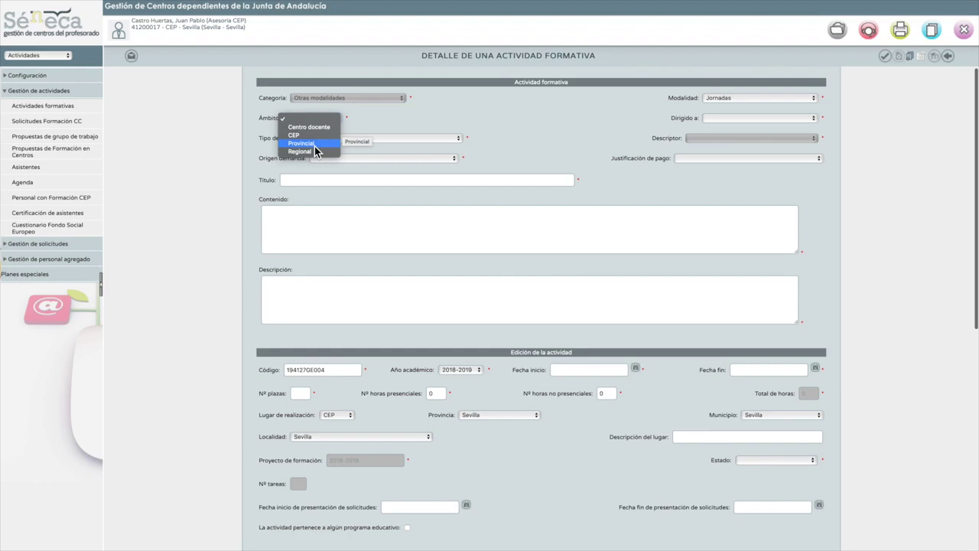
click(314, 136)
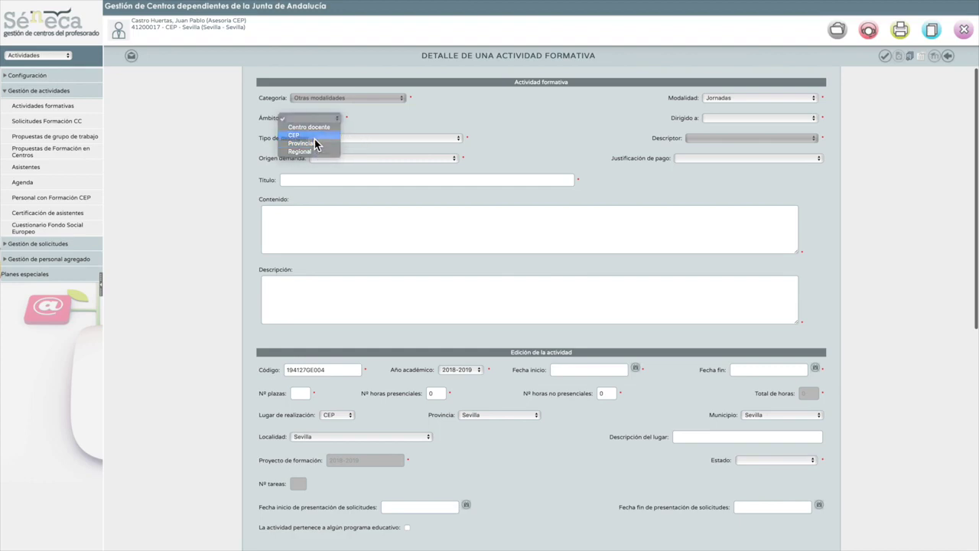
click(814, 119)
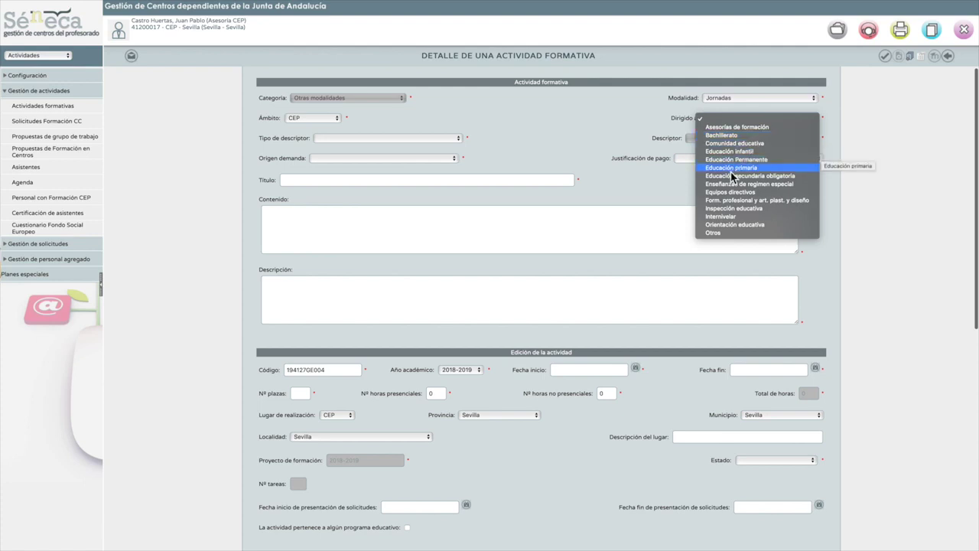
click(727, 217)
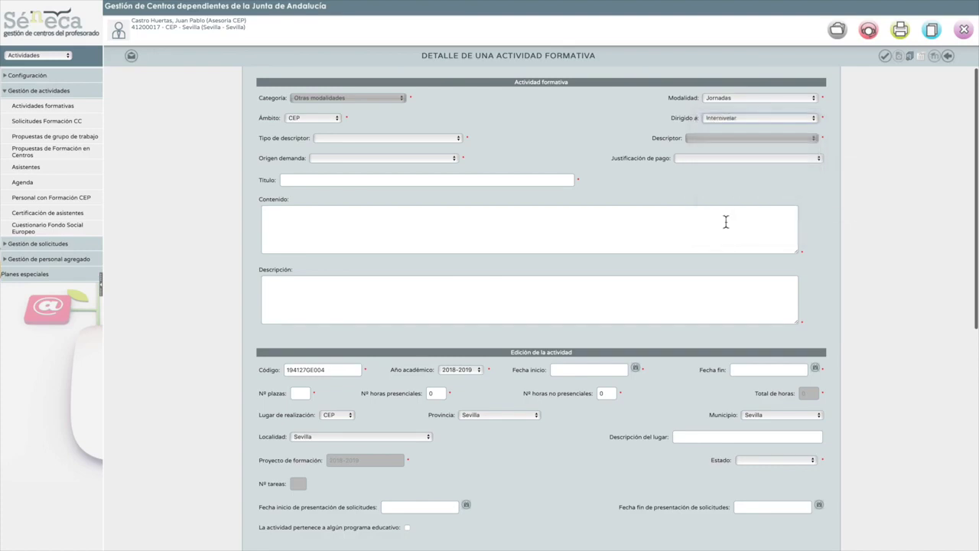
Set the descriptor type to III - Investigación e Innovación-Programas Educativos, the descriptor to 3.1.- Ámbito de hábitos de vida saludable, and the demand origin to Acciones específicas propuestas desde Servicios Centrales
click(460, 142)
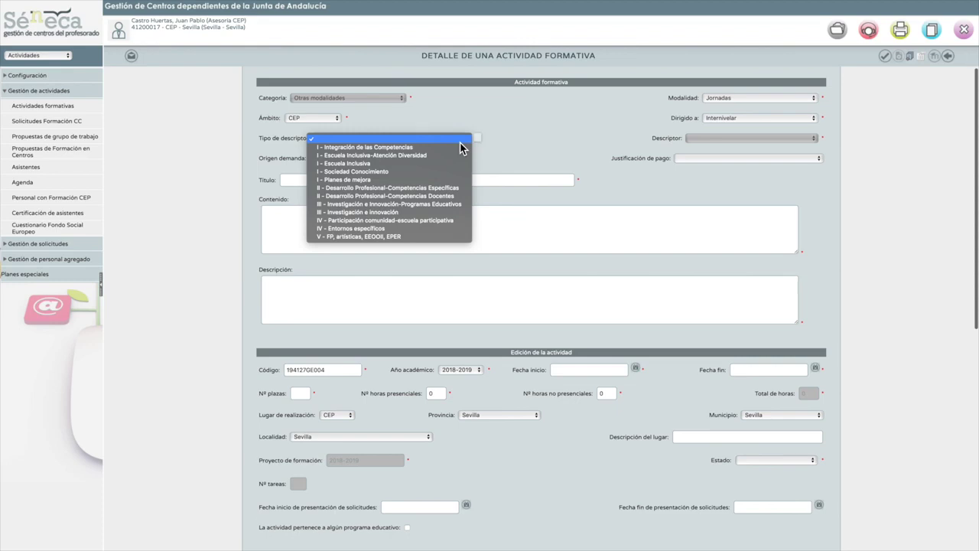
click(410, 206)
click(815, 143)
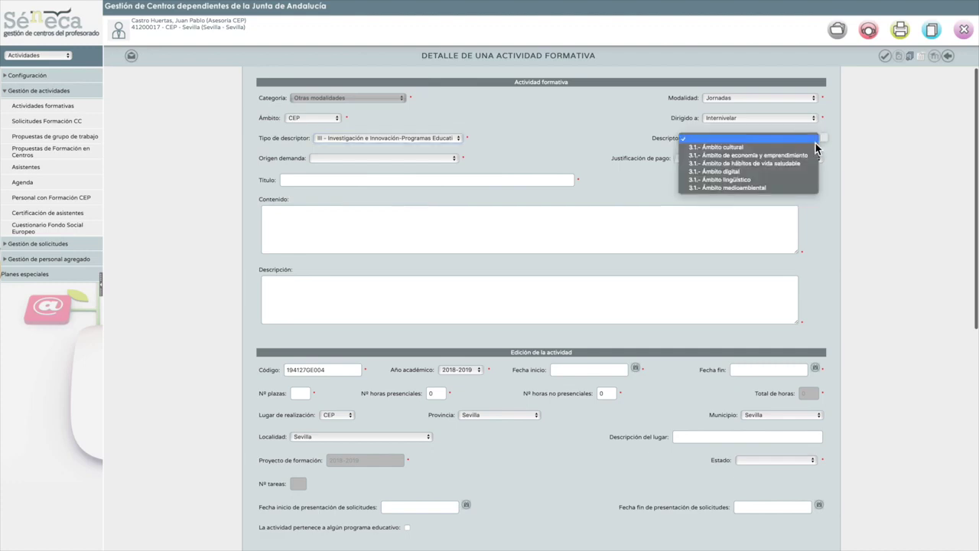
click(781, 166)
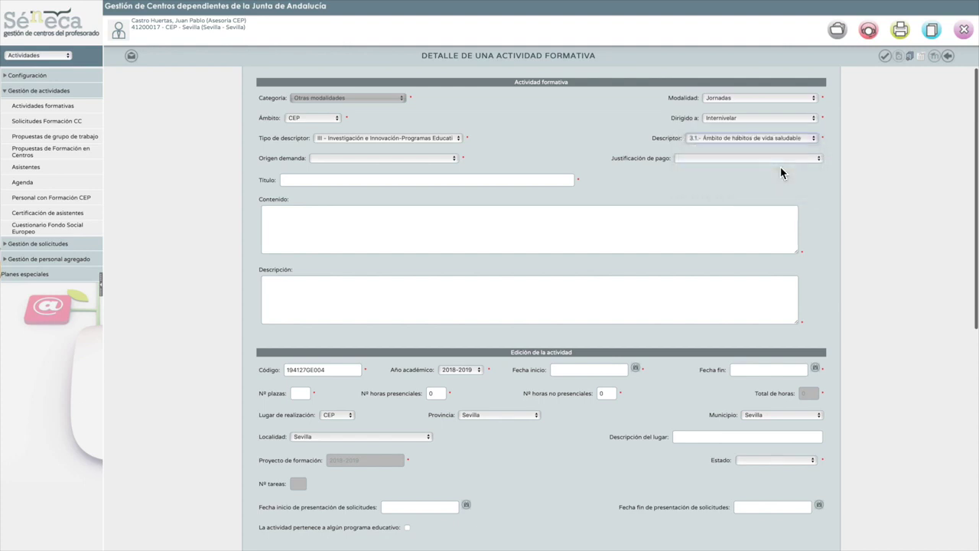
click(454, 162)
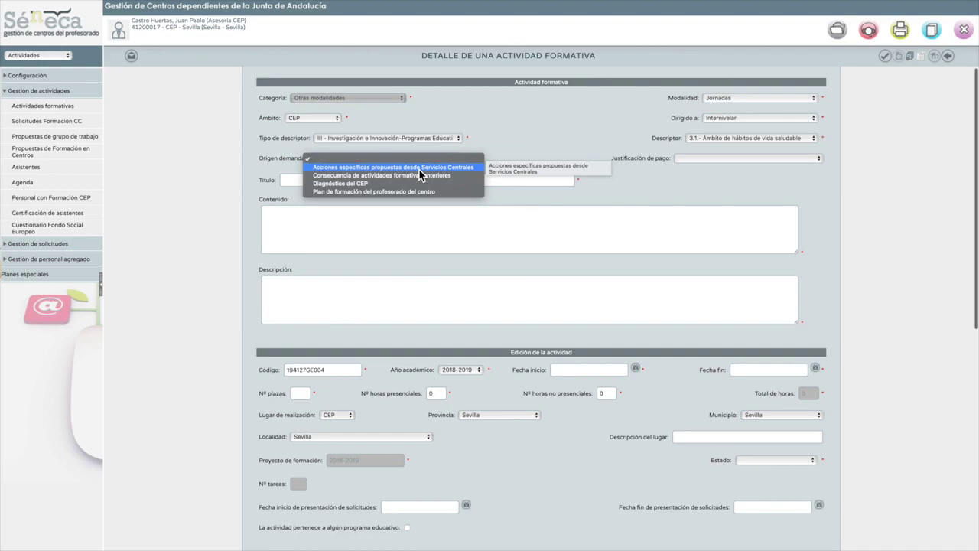
click(419, 167)
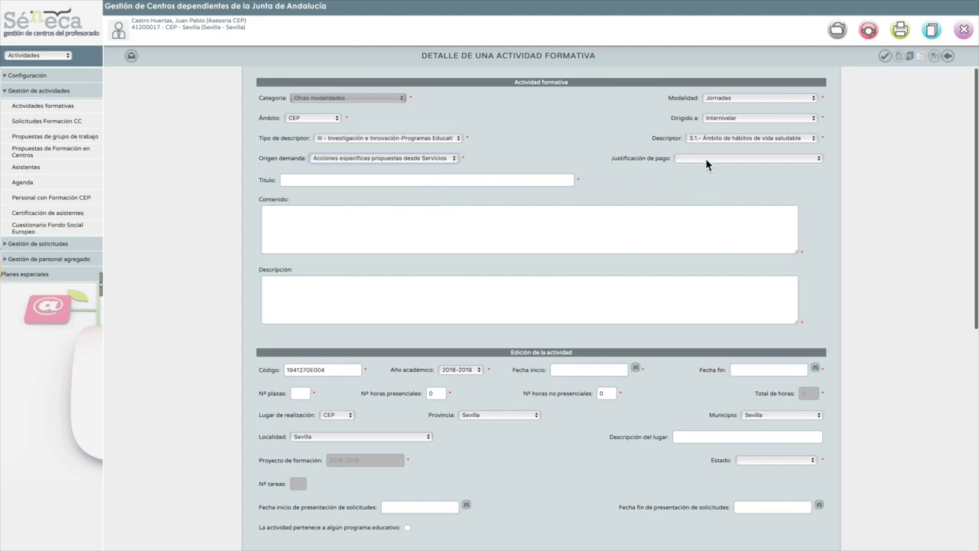
Enter the activity title "JORNADAS INICIALES PARA COORDINARES DEL PROGRAMA YYYYY"
click(510, 182)
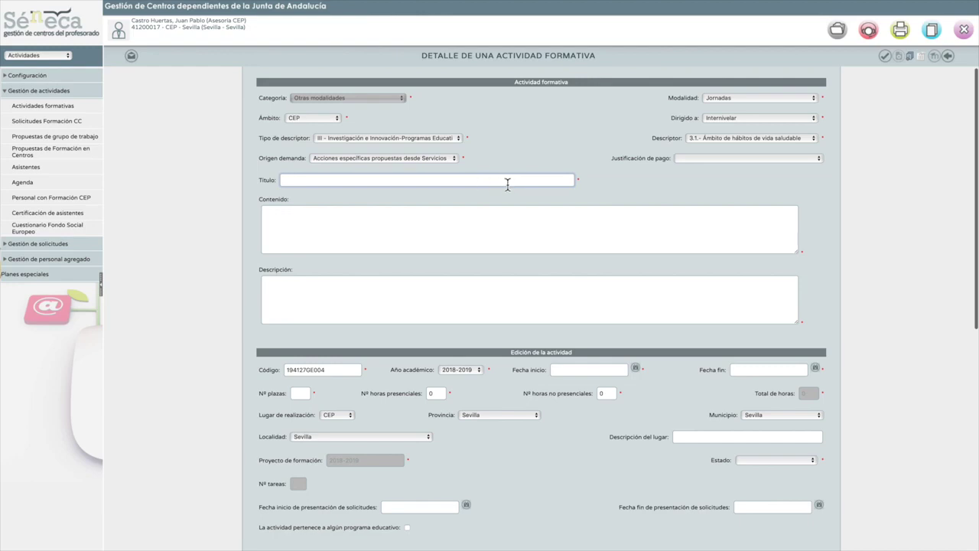
text(JORNADAS INICIALES PARA COORDINAD)
key(BackSpace)
key(BackSpace)
key(BackSpace)
key(BackSpace)
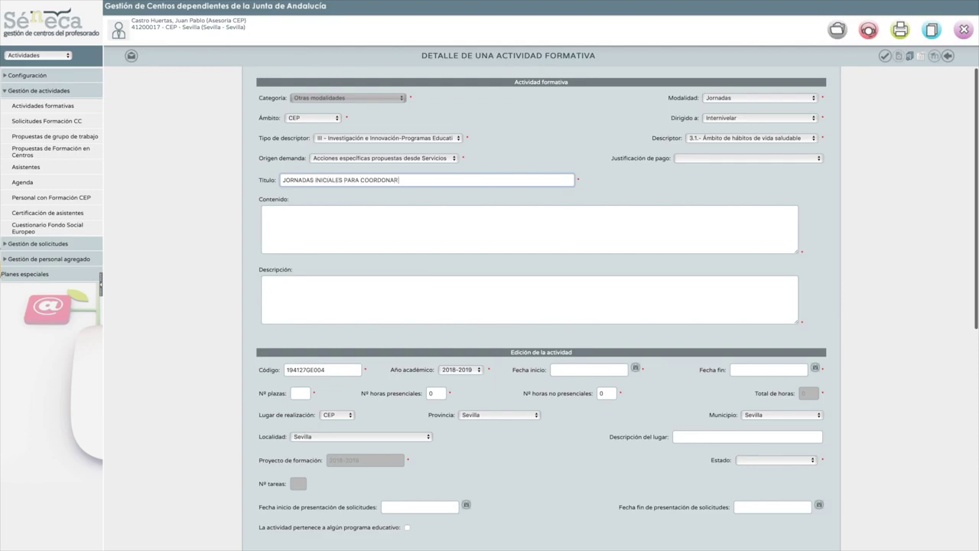
text(INARES DEL PROGRAM)
text(A YYYYY)
click(487, 231)
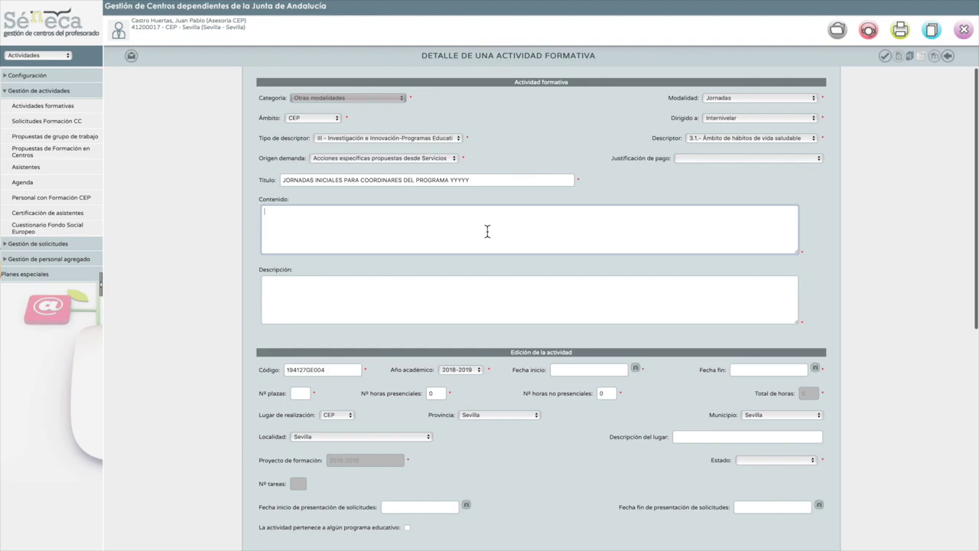
click(330, 287)
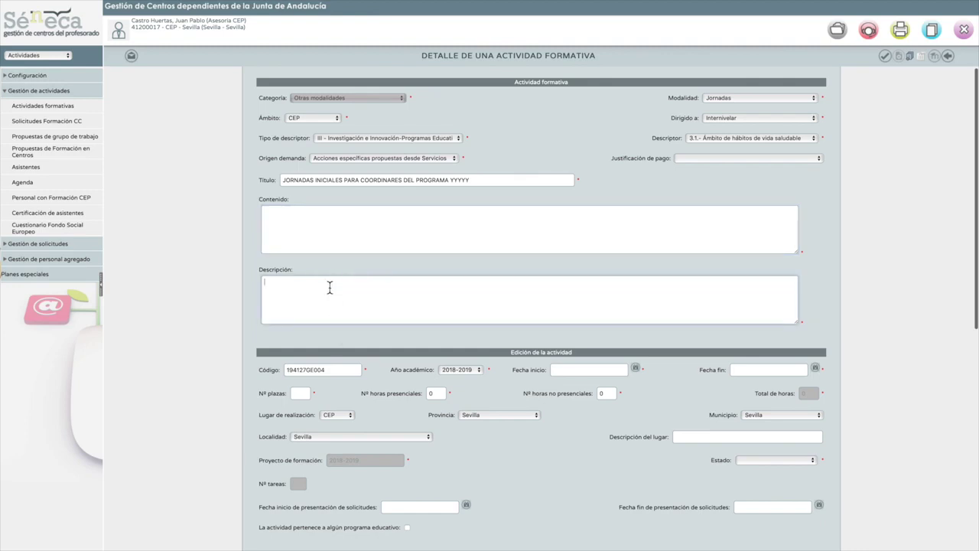
Replace the proposed activity code with 199927HVS001 in the Edición de la actividad section
scroll(329, 287, down, 3)
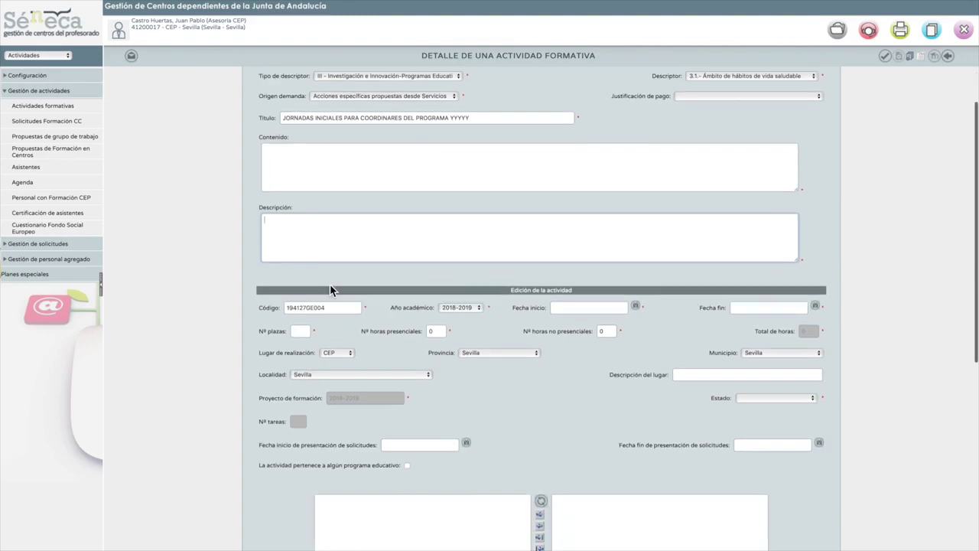
scroll(330, 289, down, 1)
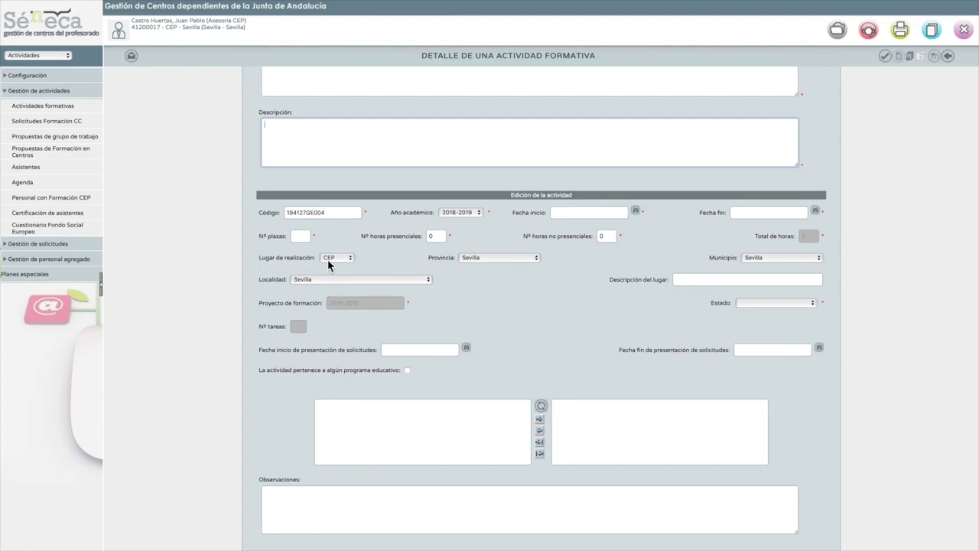
double_click(330, 214)
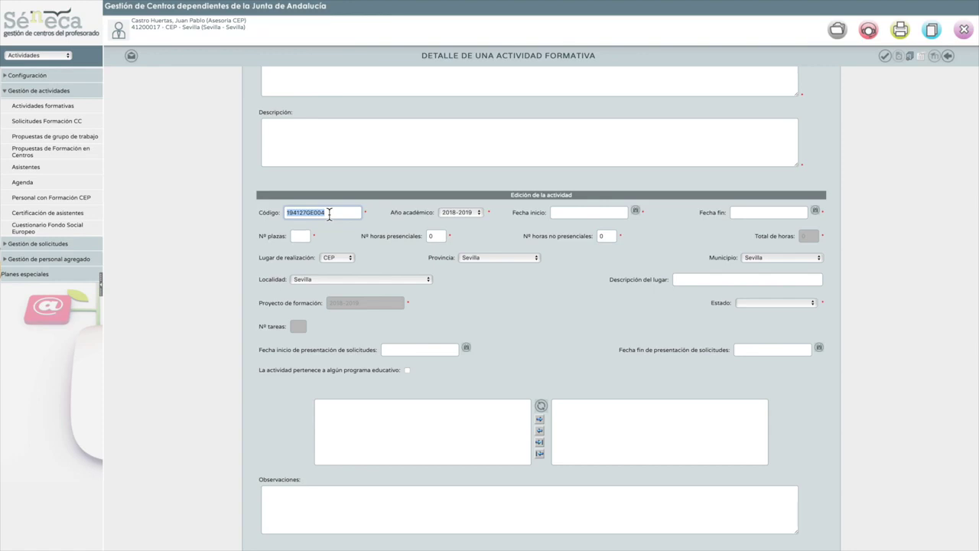
key(BackSpace)
text(19)
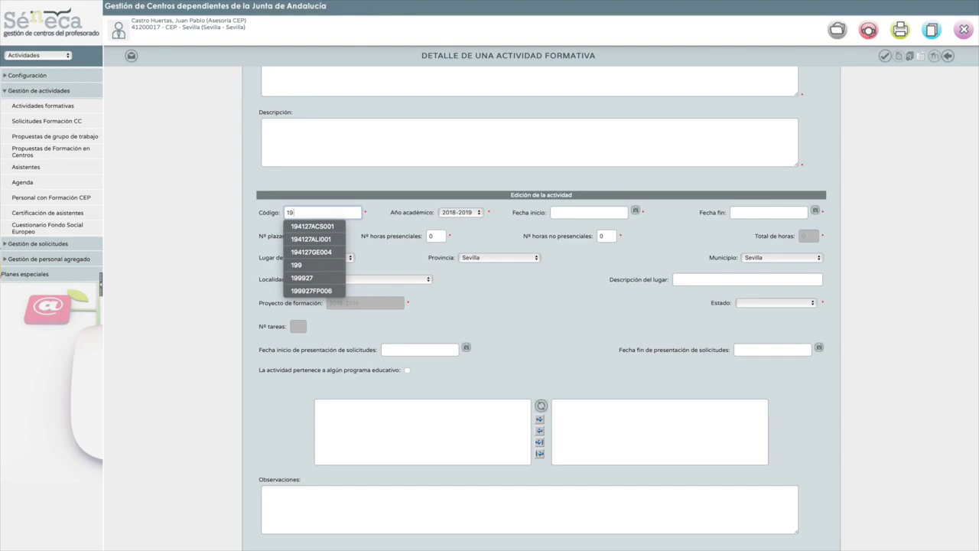
text(9927)
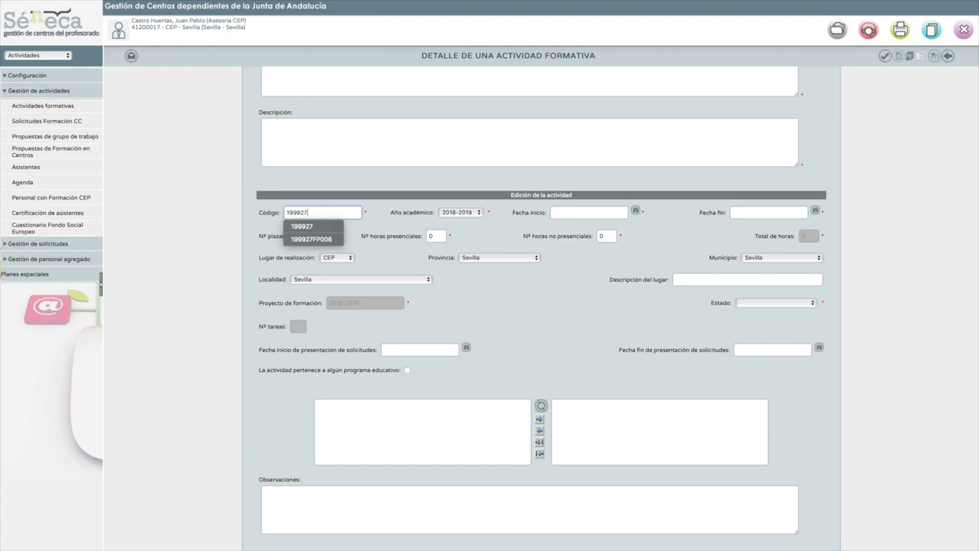
text(HVS)
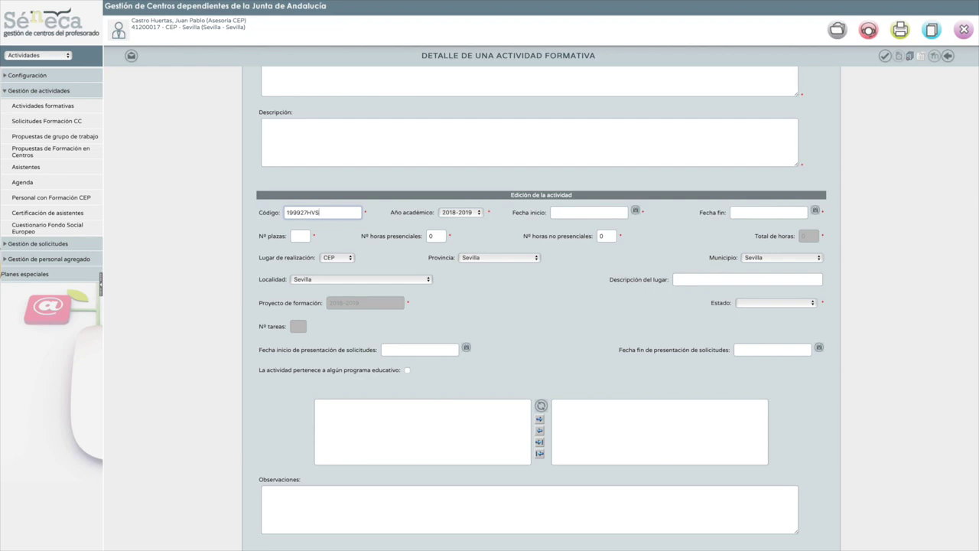
text(001)
text(26)
key(BackSpace)
key(BackSpace)
text(0)
Set the activity's start date to 26/11/2018 and its end date to 27/11/2018
click(639, 214)
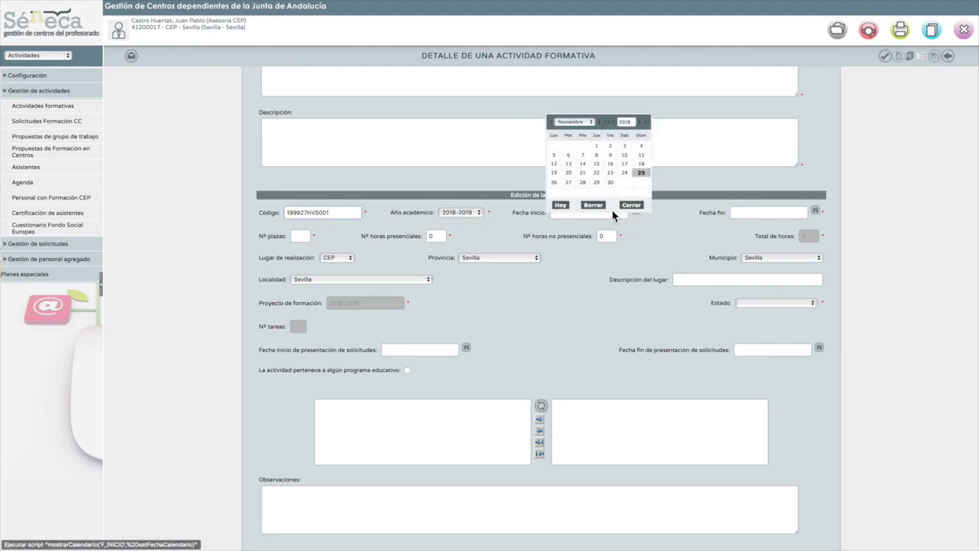
click(557, 184)
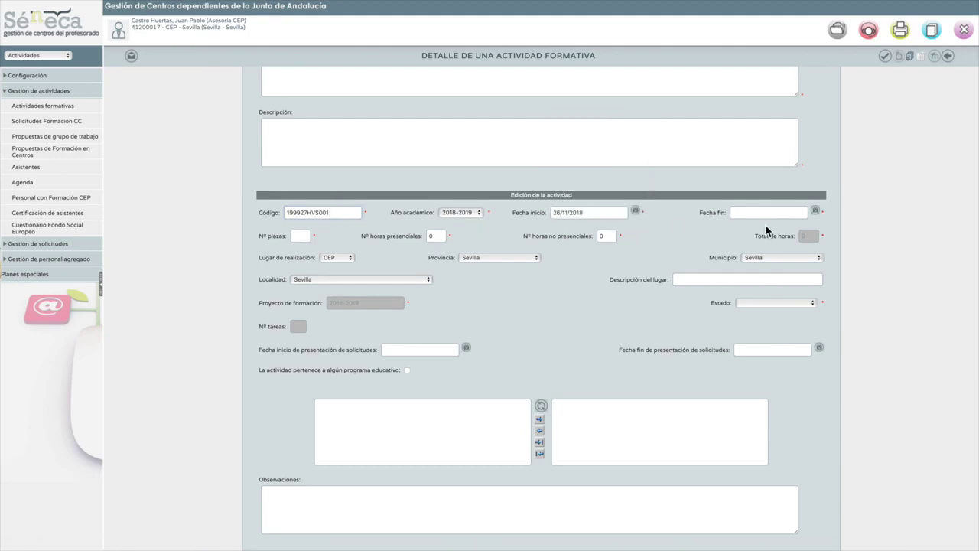
click(815, 210)
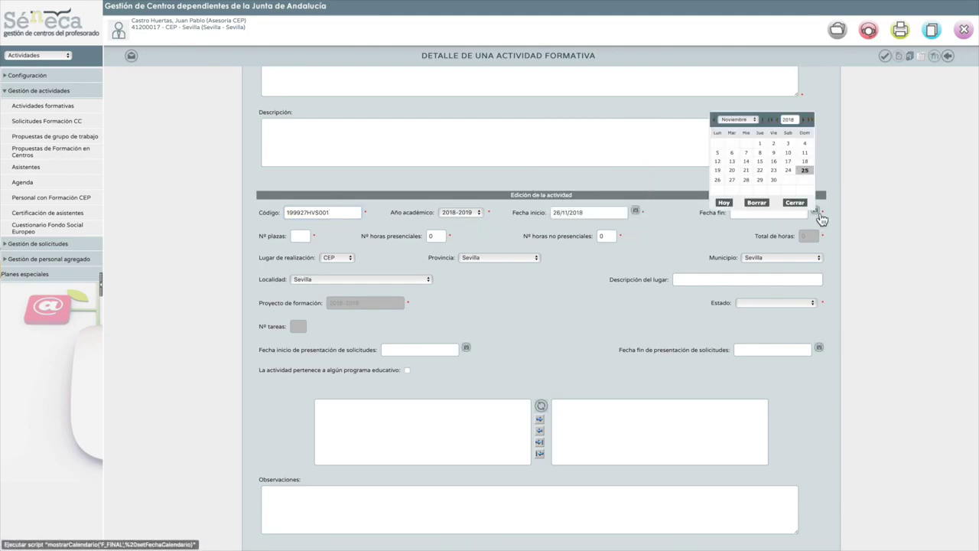
click(731, 180)
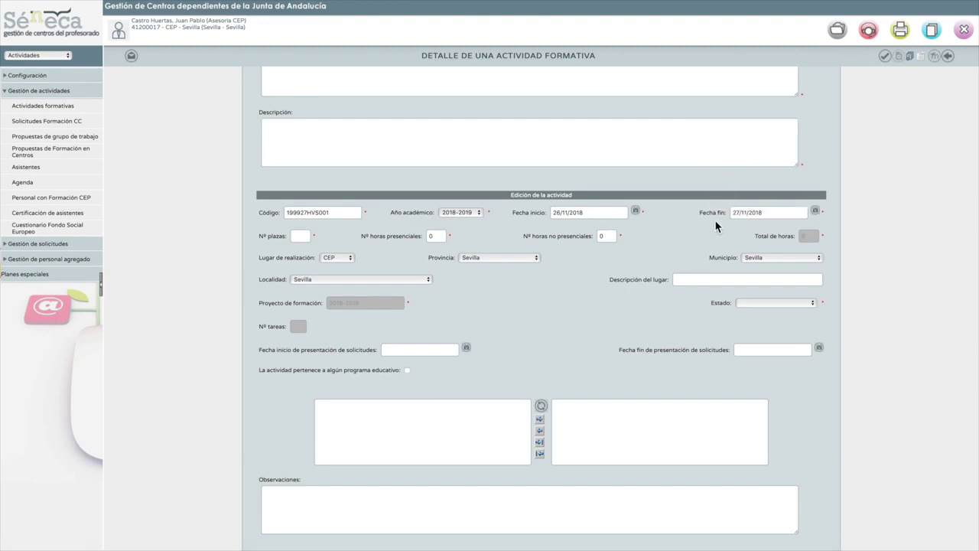
Set Nº plazas to 30, Nº horas presenciales to 12 and Lugar de realización to CEP
click(303, 236)
click(304, 237)
text(30)
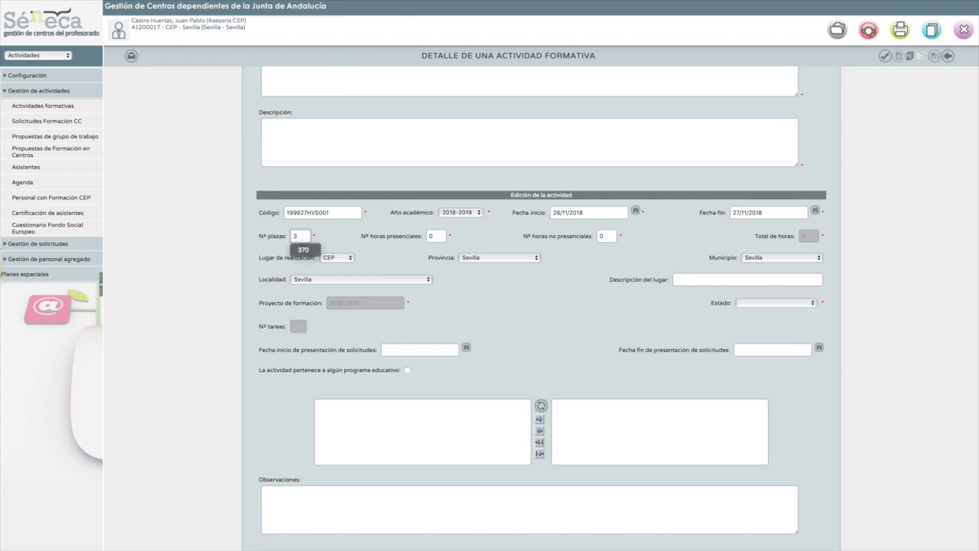
click(438, 236)
key(BackSpace)
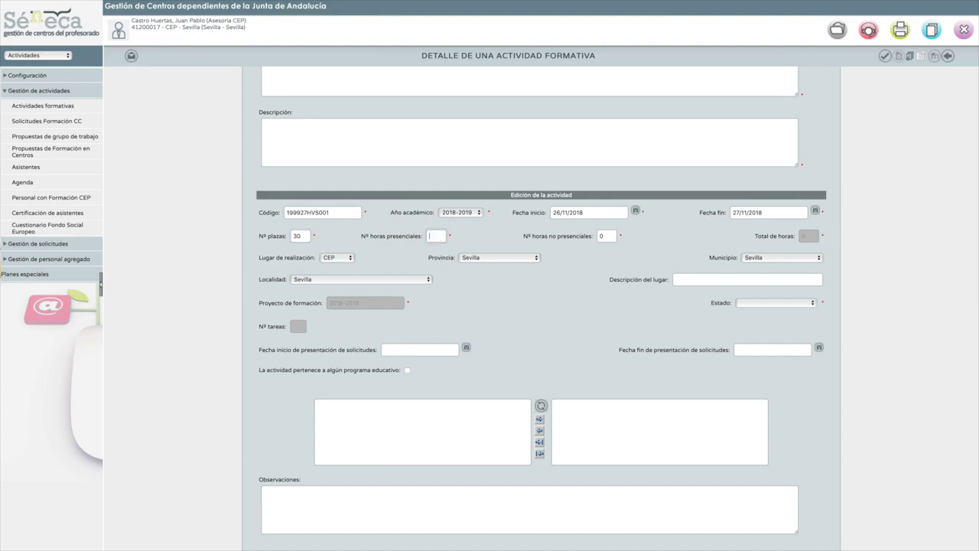
text(12)
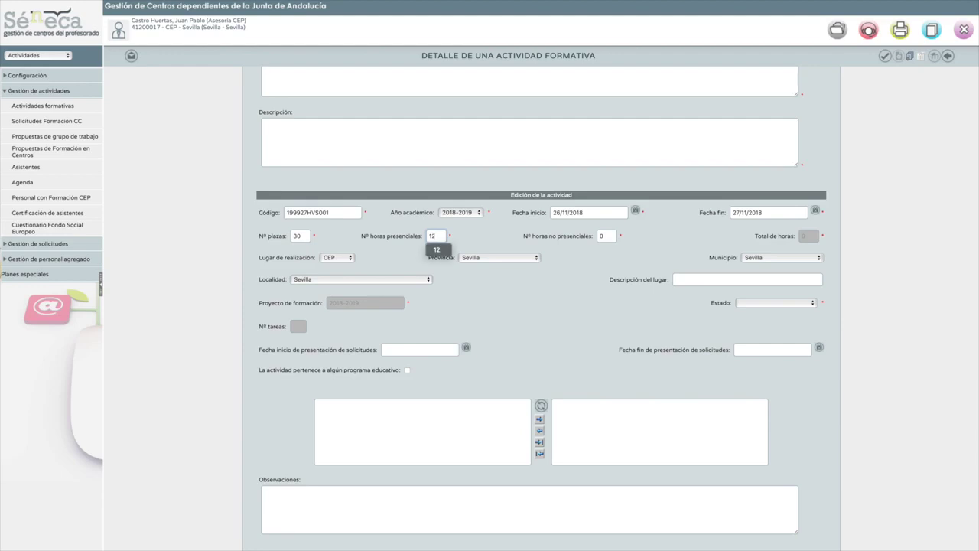
click(346, 259)
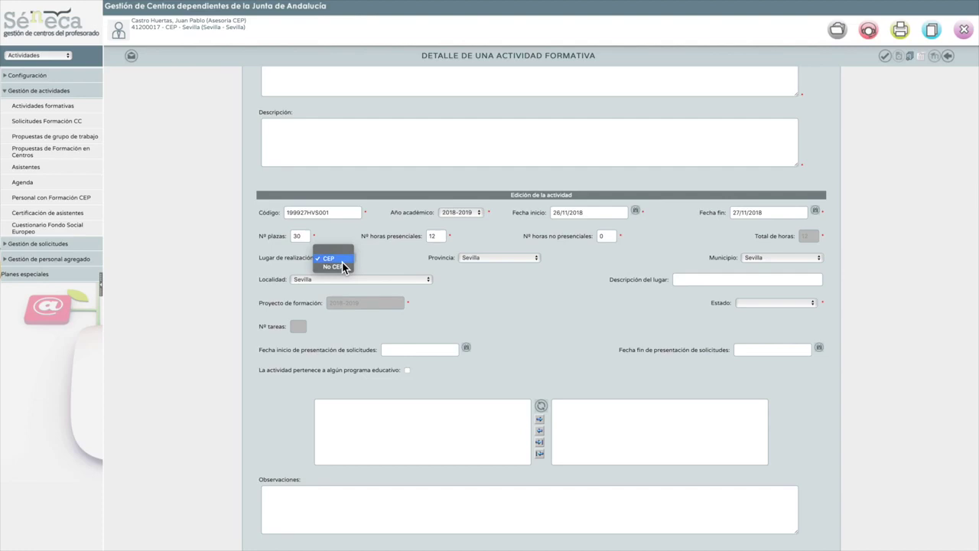
click(342, 259)
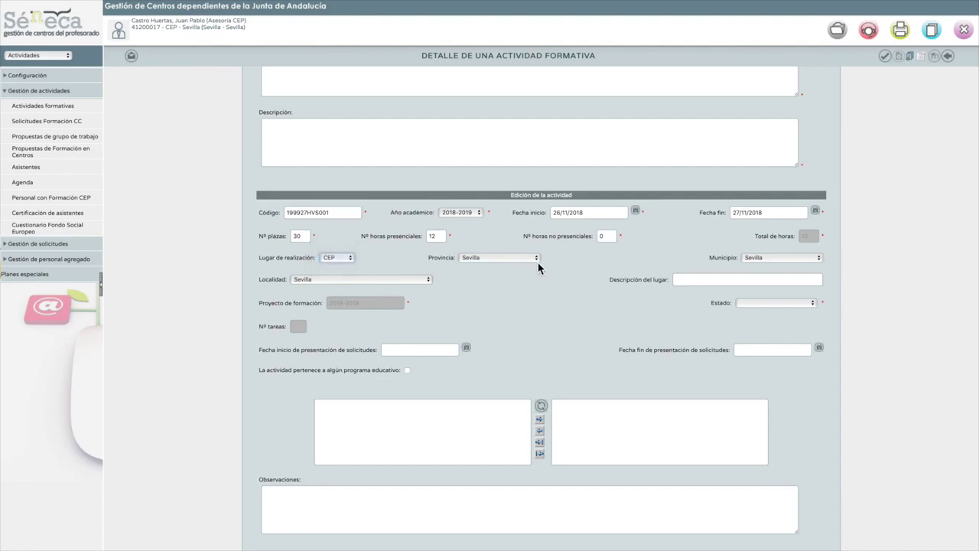
Keep Sevilla as Provincia, Municipio and Localidad, and enter CENTRO DEL PROFESORADO DE SEVILLA as the Descripción del lugar
click(537, 259)
click(502, 259)
click(821, 264)
click(790, 260)
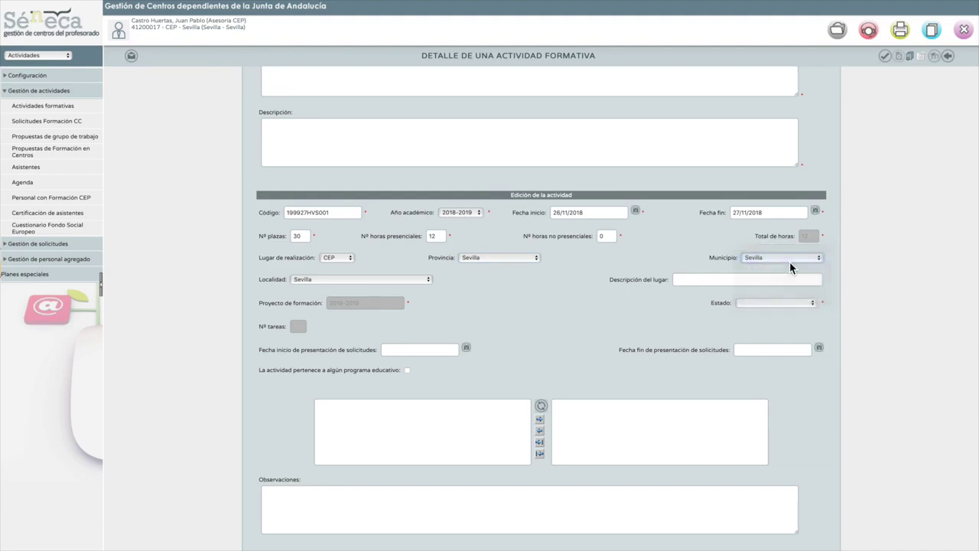
click(425, 280)
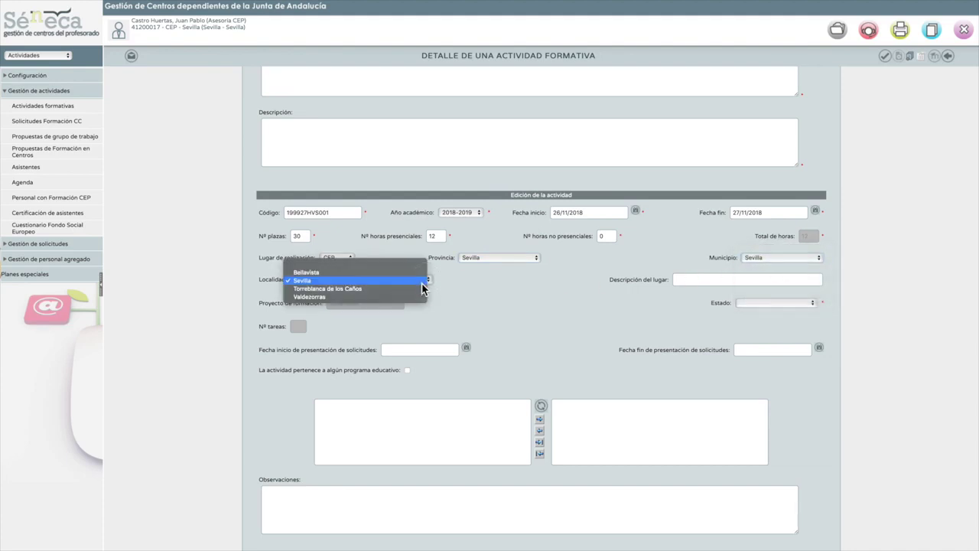
click(392, 284)
click(704, 282)
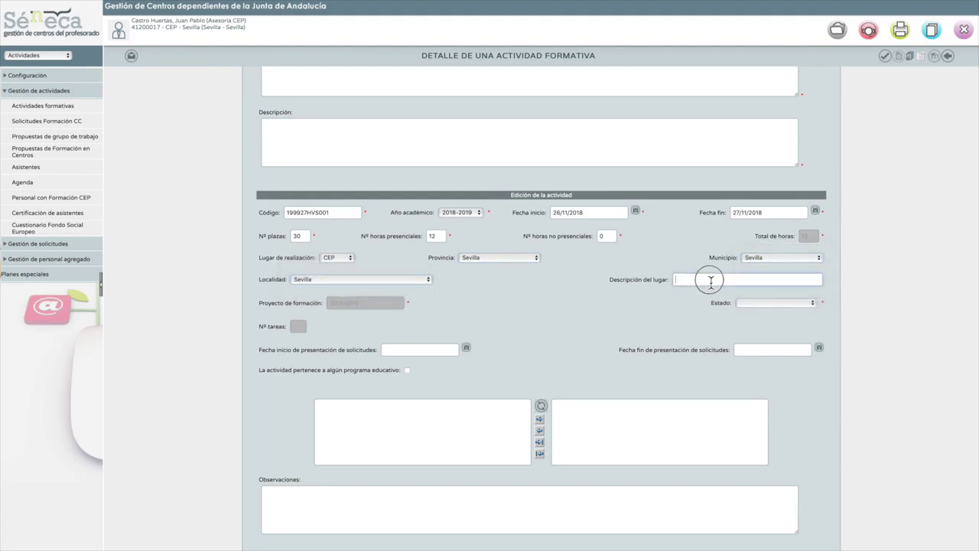
text(CENTRO DEL PROFESORADO DE SEVILLA)
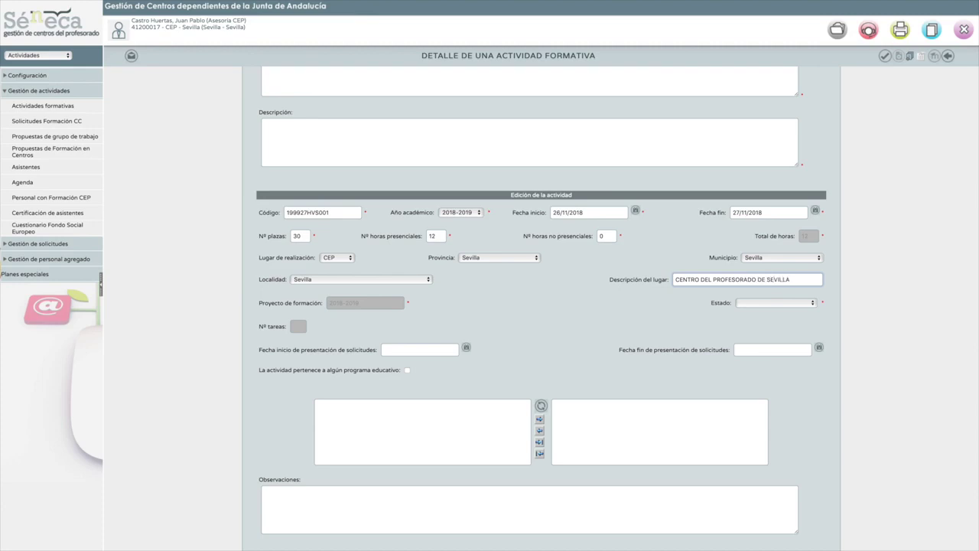
Set Estado to Abierto plazo solicitudes and the period for submitting applications from 12/11/2018 to 15/11/2018
click(813, 305)
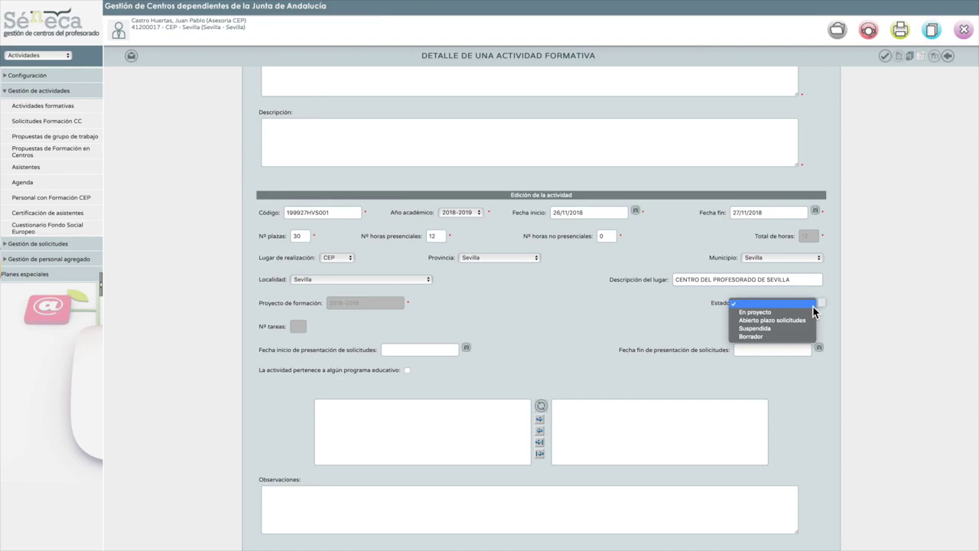
click(779, 324)
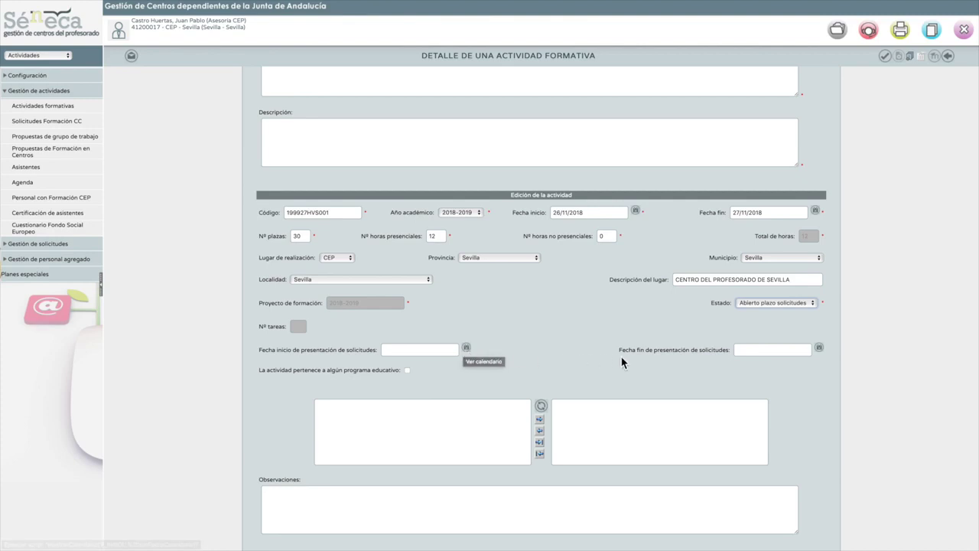
click(468, 351)
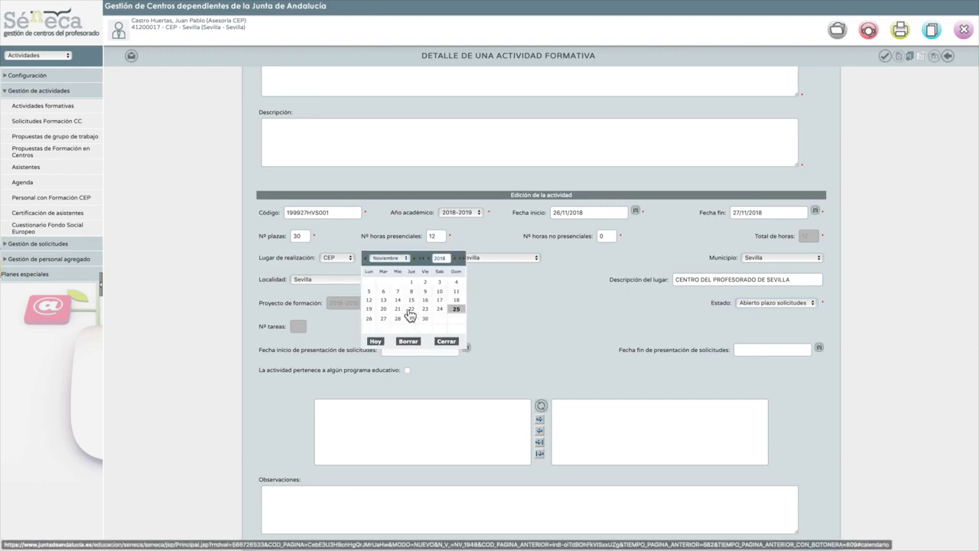
click(368, 300)
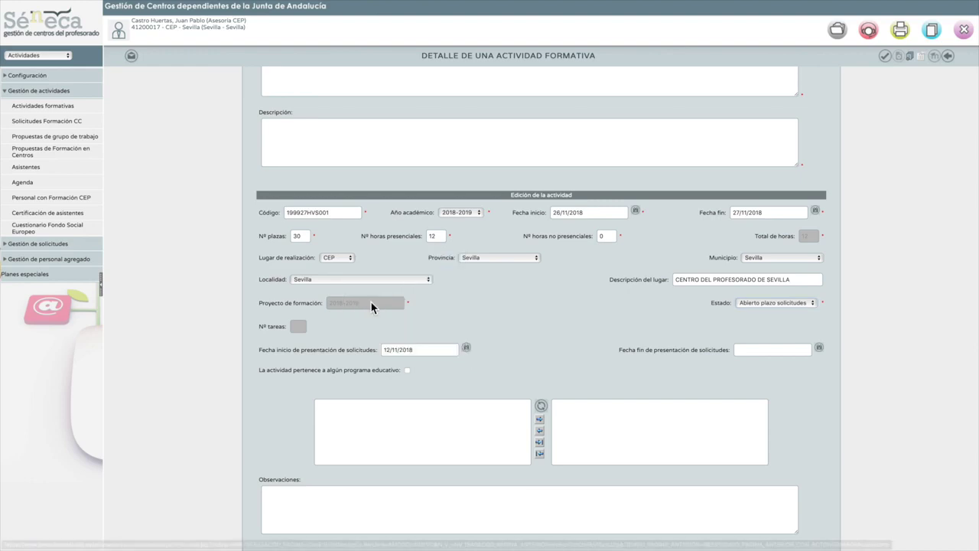
click(819, 349)
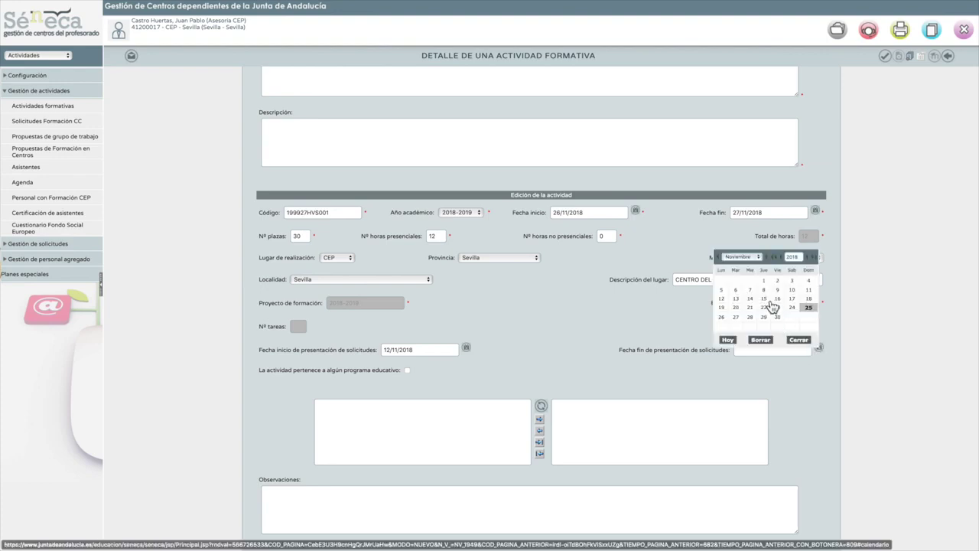
click(768, 299)
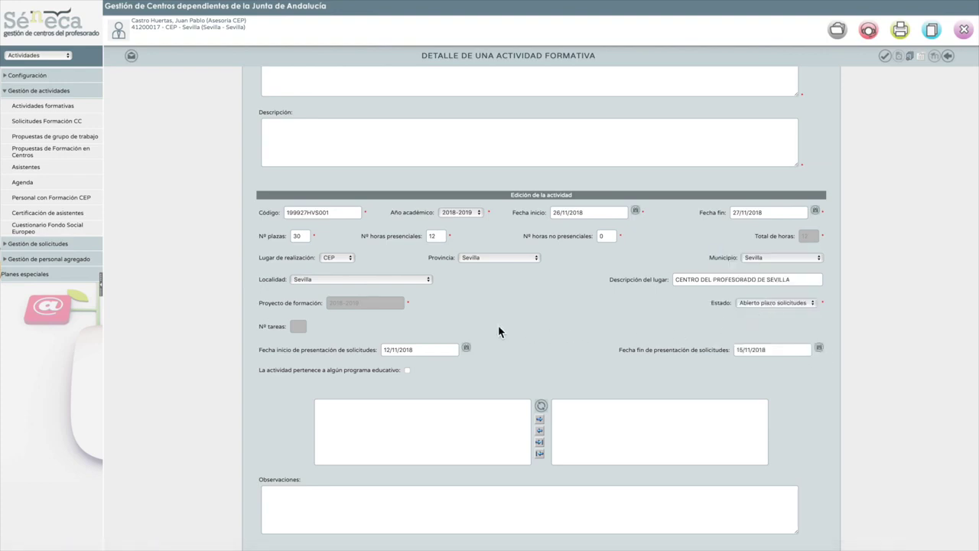
Mark the activity as belonging to an educational programme and assign it Creciendo en salud 2018/2019
scroll(498, 331, down, 1)
scroll(364, 314, down, 1)
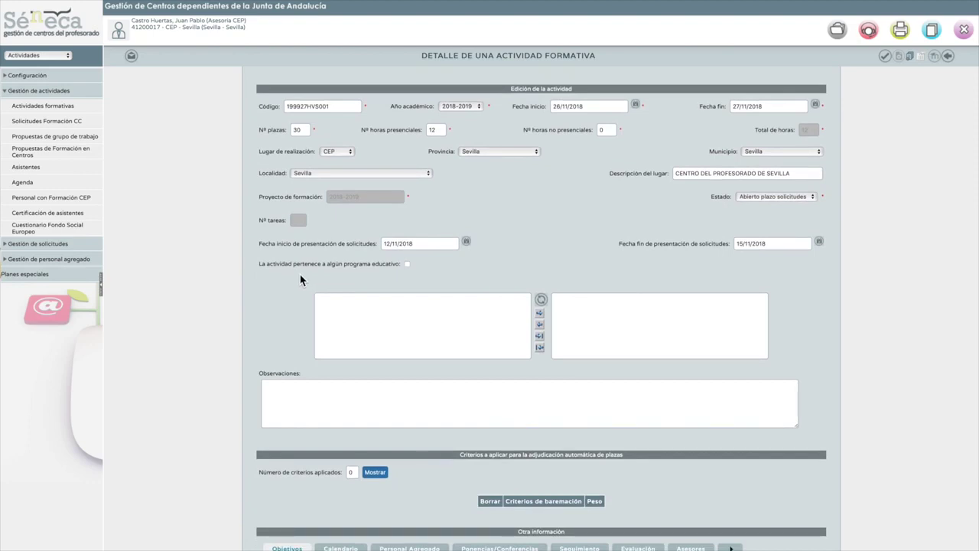
click(407, 264)
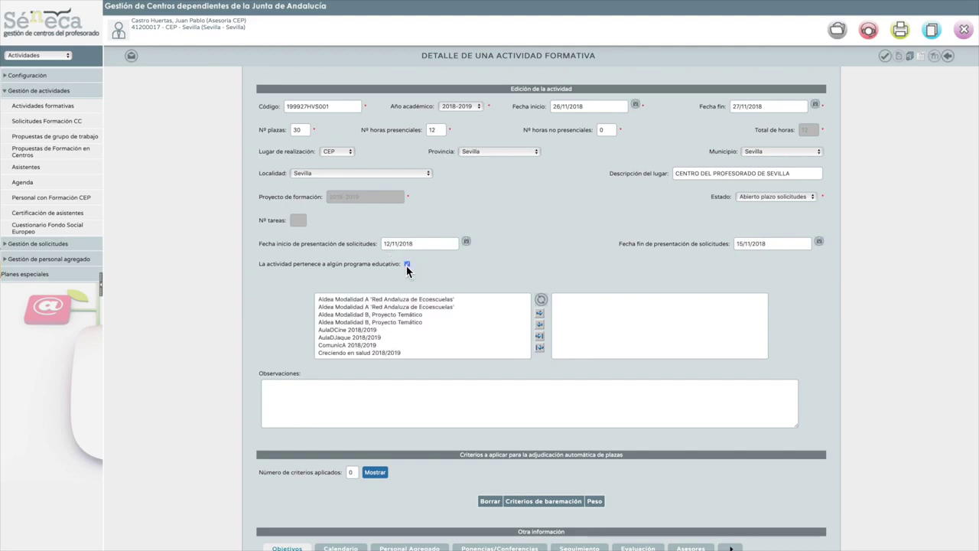
click(360, 353)
click(540, 317)
Enter CONOCER WWWWW, COLABORAR CCCC and VALORAR VVVV as the activity's Principales objetivos
scroll(547, 339, down, 2)
click(317, 337)
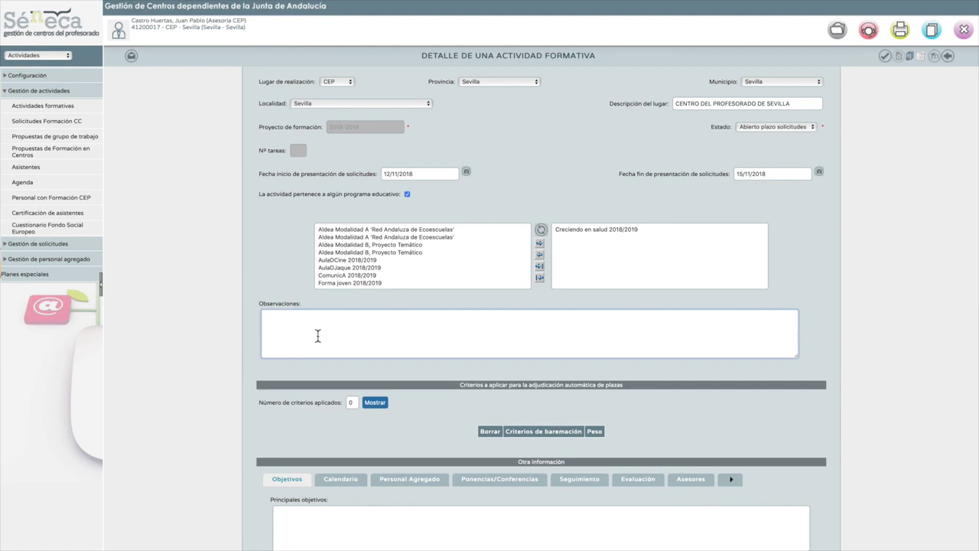
scroll(318, 337, down, 2)
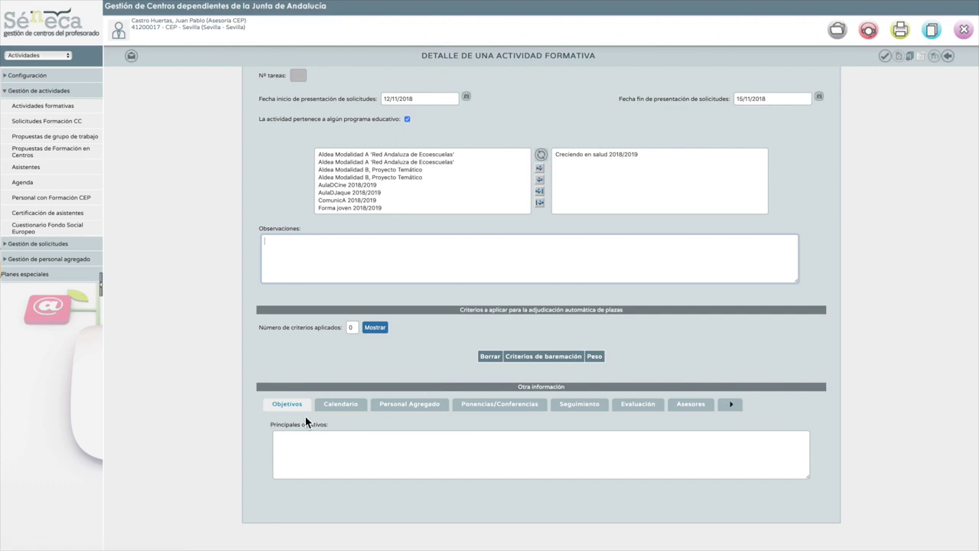
click(300, 453)
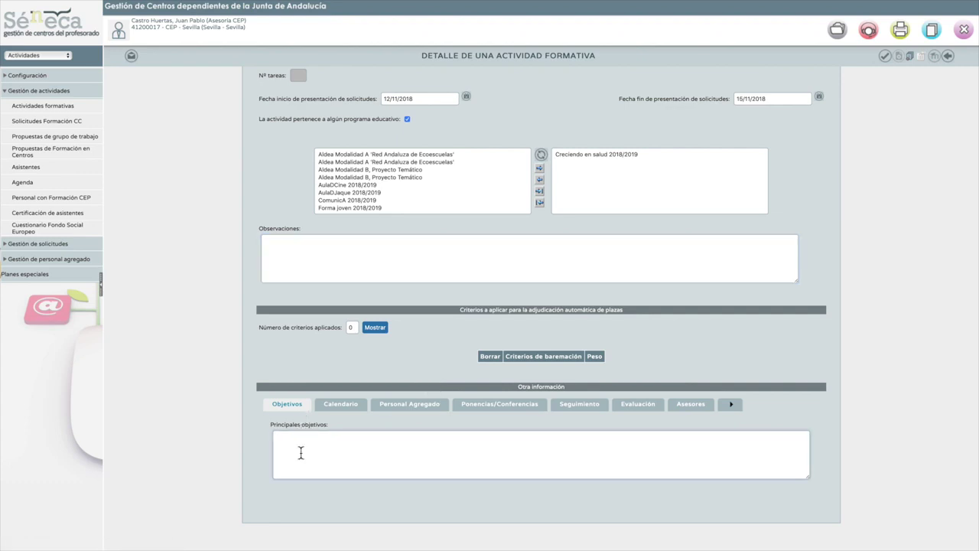
text(CONOCER)
text( WWWWW  )
text(COLABORA)
text(R)
text( CCCC  )
text(VALORAR VV)
text(VV)
In Calendario, leave only 26 November 2018 selected and show entry rows for 2 sessions per day
click(341, 405)
scroll(420, 424, down, 3)
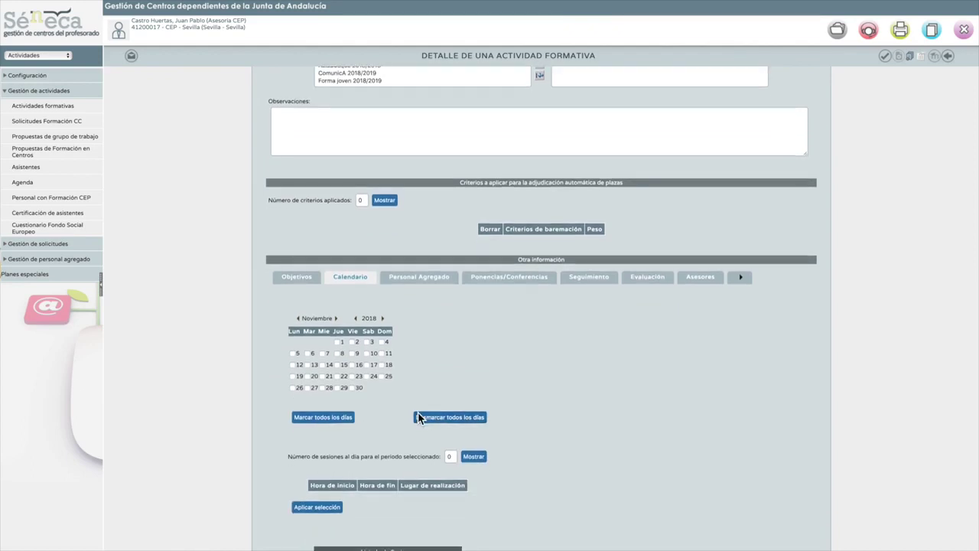
click(293, 388)
click(309, 388)
scroll(443, 378, down, 1)
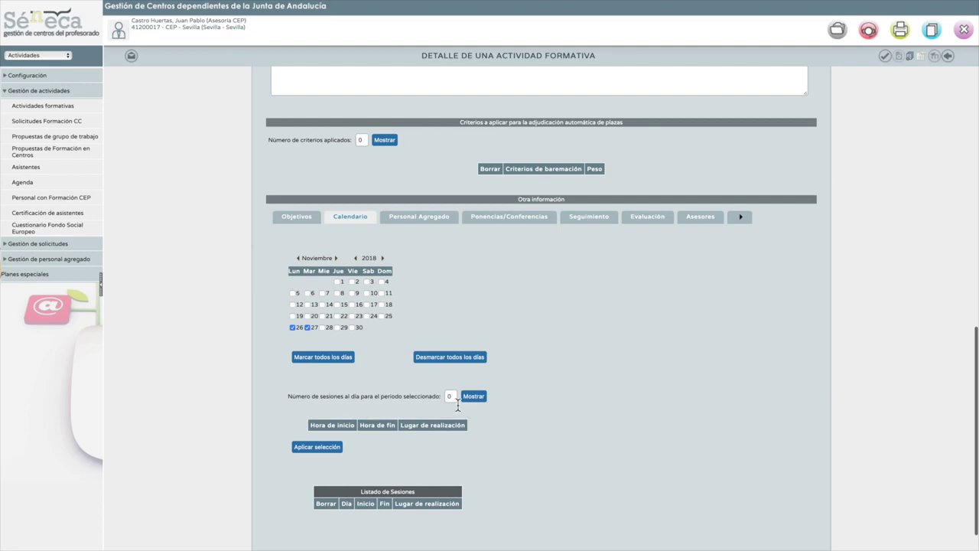
scroll(342, 388, down, 1)
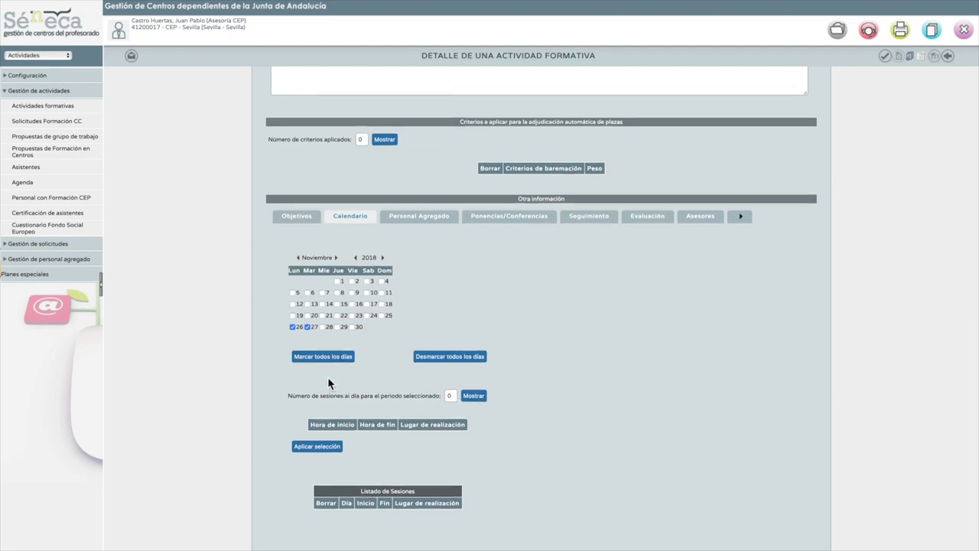
click(308, 327)
click(451, 396)
text(2)
click(472, 401)
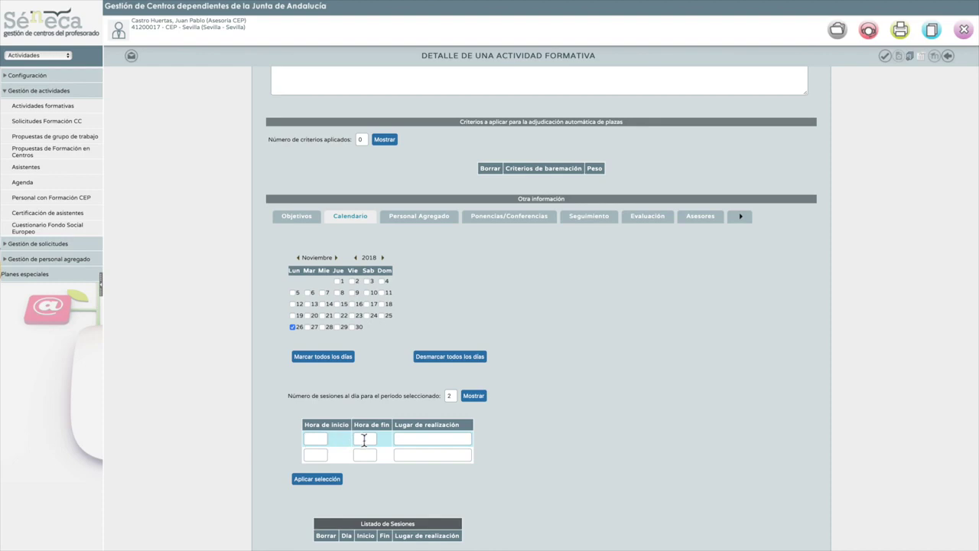
Fill in the first session from 09:00 to 10:00 with CEP DE SEVILLA as Lugar de realización
click(323, 438)
text(9)
key(BackSpace)
text(09:00)
click(366, 439)
text(10:00)
click(404, 439)
text(CEP DE SEVILLA)
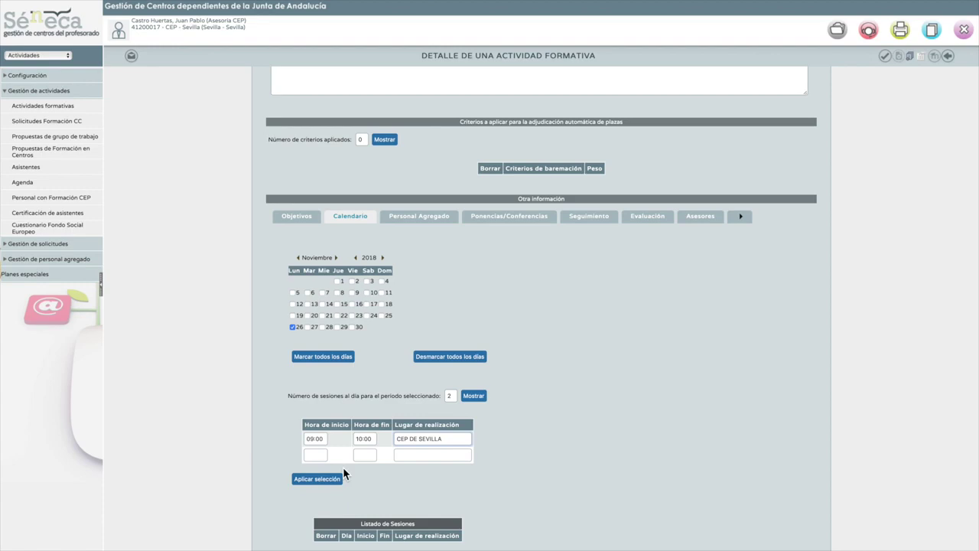
In Personal Agregado, set the number of added people to 2 and show their entry rows
click(409, 228)
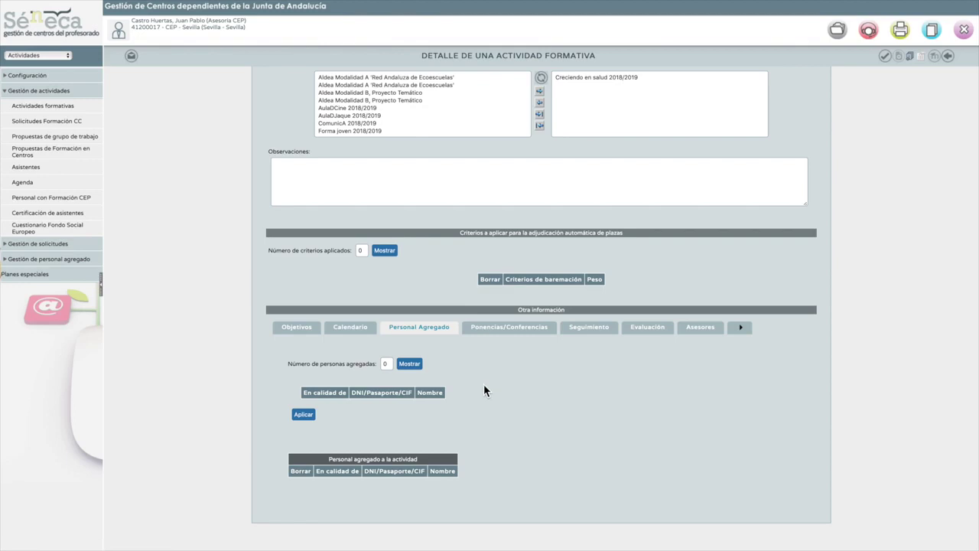
click(390, 366)
key(BackSpace)
text(2)
click(417, 368)
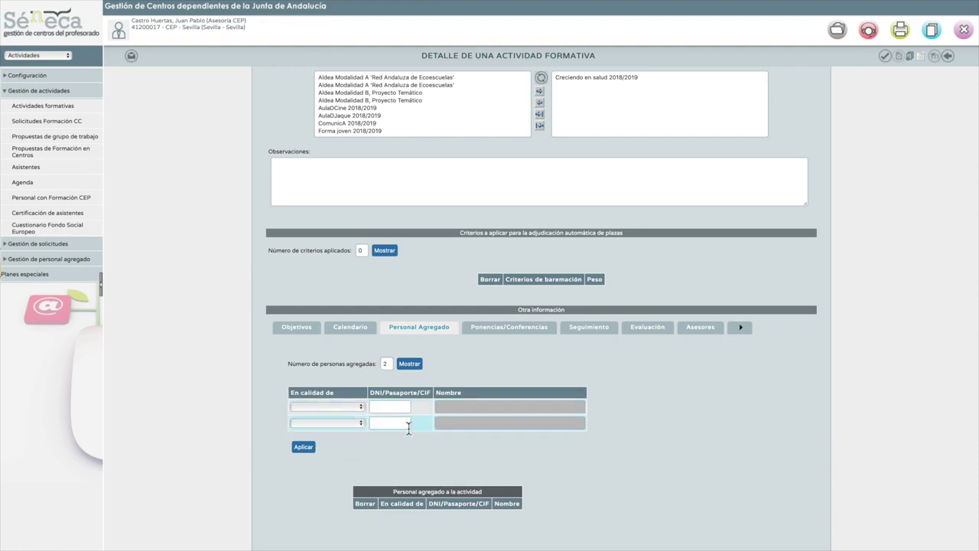
Assign the role Conferenciante to the first added person and Coordinador/a to the second
click(363, 410)
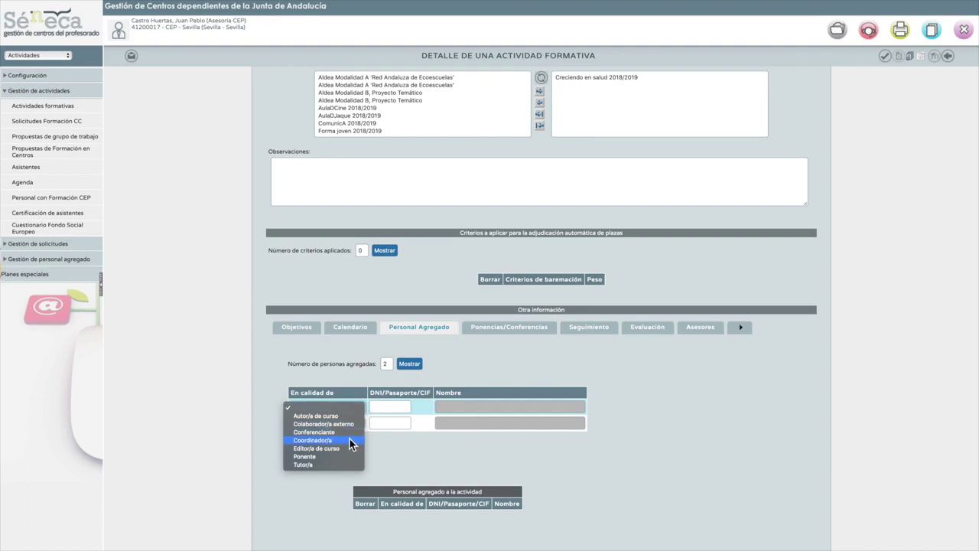
click(349, 433)
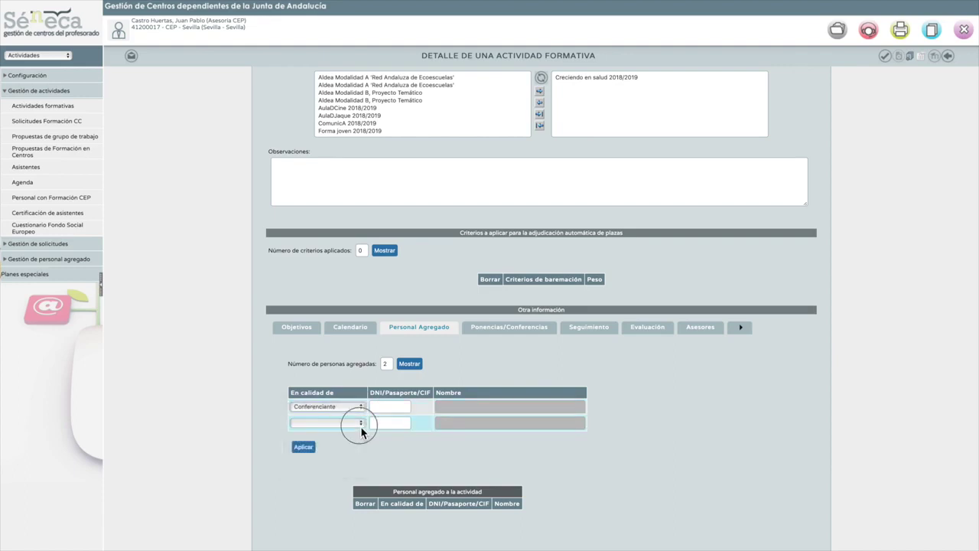
click(361, 426)
click(336, 457)
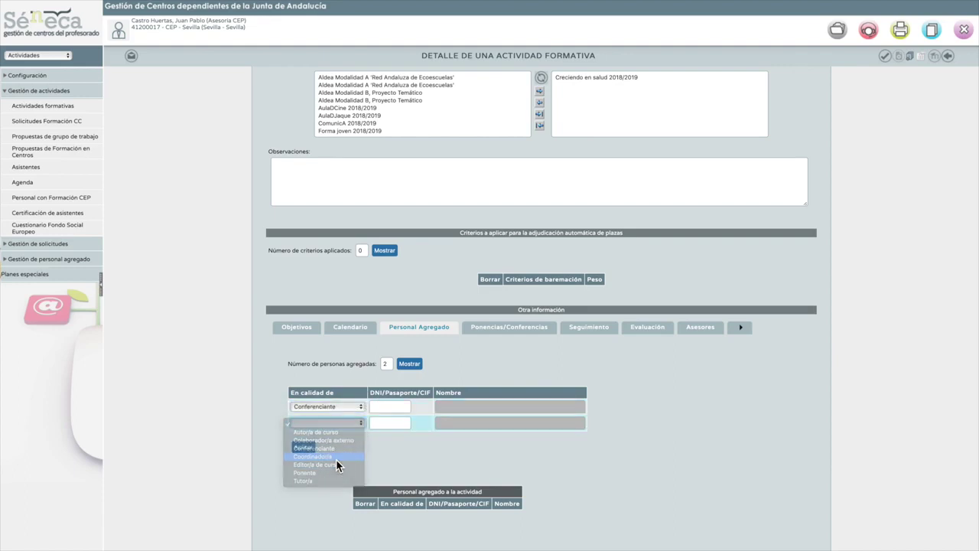
click(401, 410)
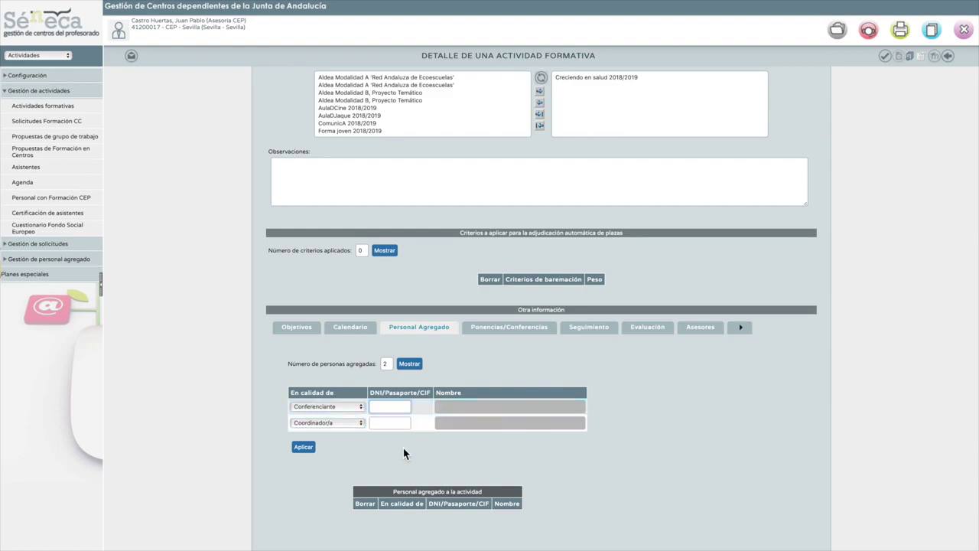
In Ponencias/Conferencias, select 26 November 2018 and clear the number of talks per day
click(525, 328)
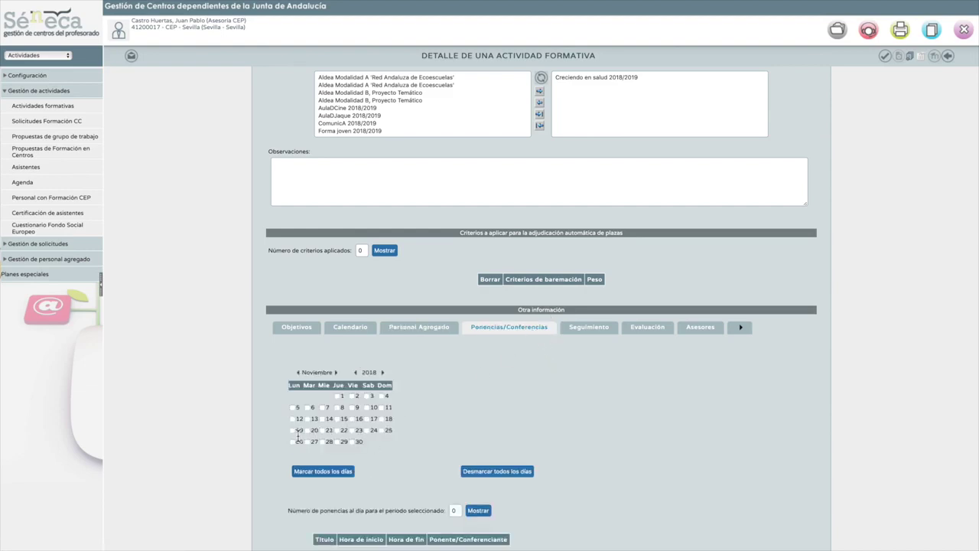
scroll(297, 434, down, 1)
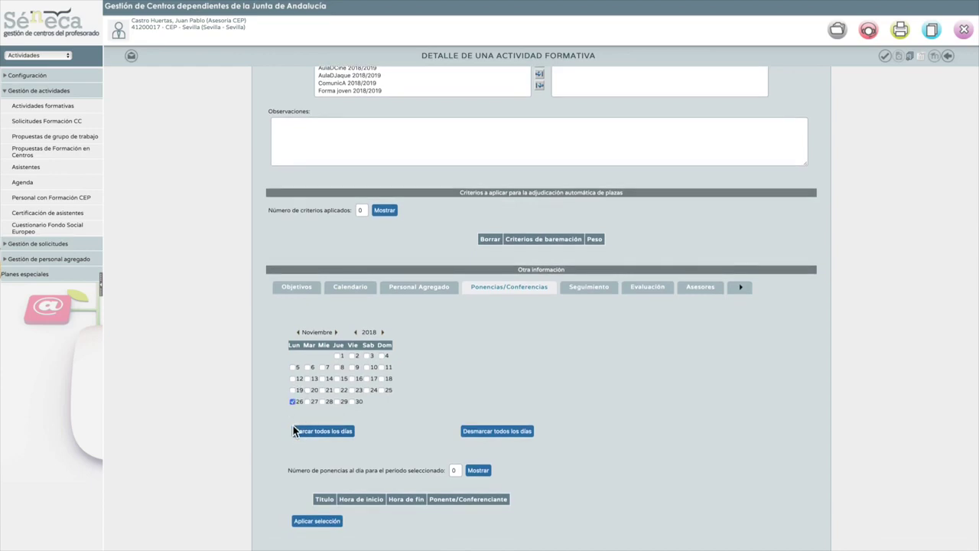
scroll(293, 431, down, 1)
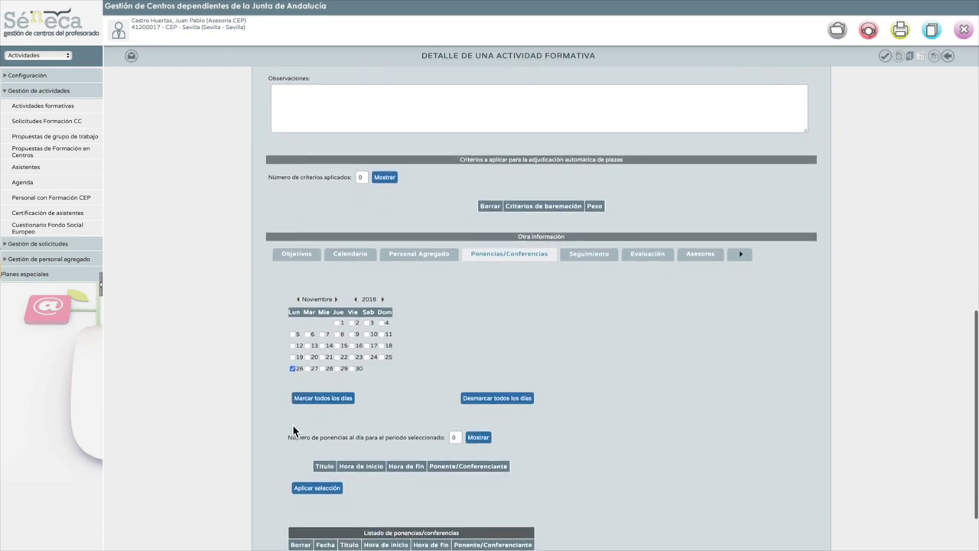
scroll(299, 421, down, 1)
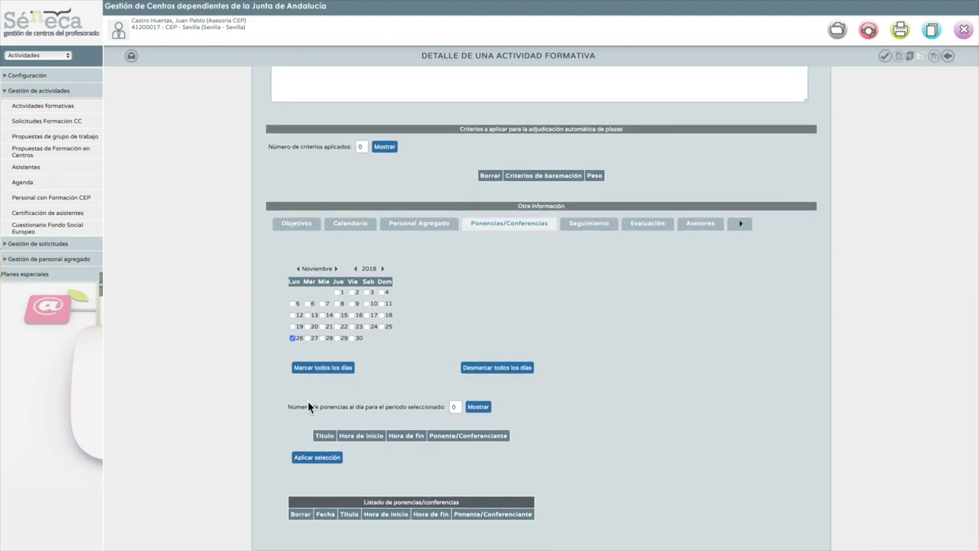
click(456, 407)
key(BackSpace)
Review the Seguimiento, Evaluación and Asesores sections and the activity's edition and general data
click(581, 226)
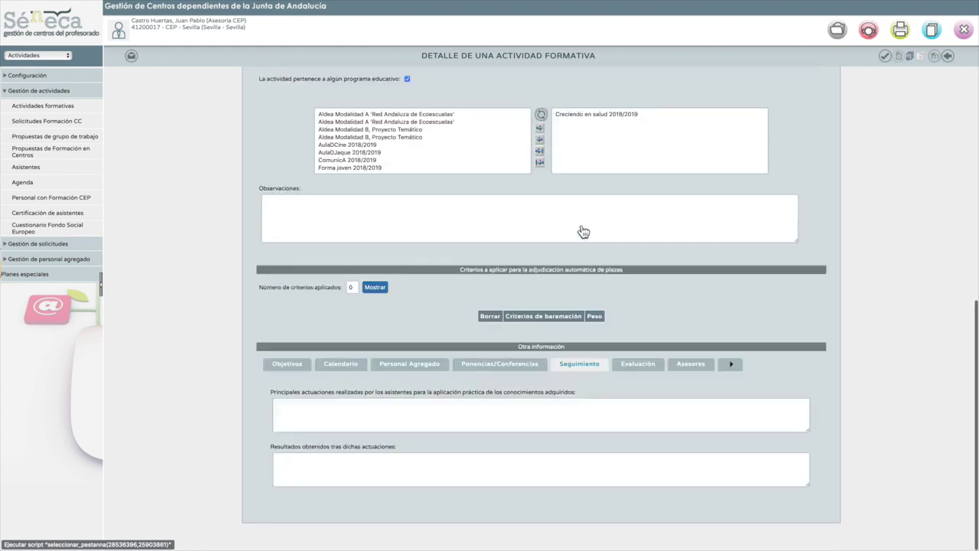
click(640, 371)
click(697, 366)
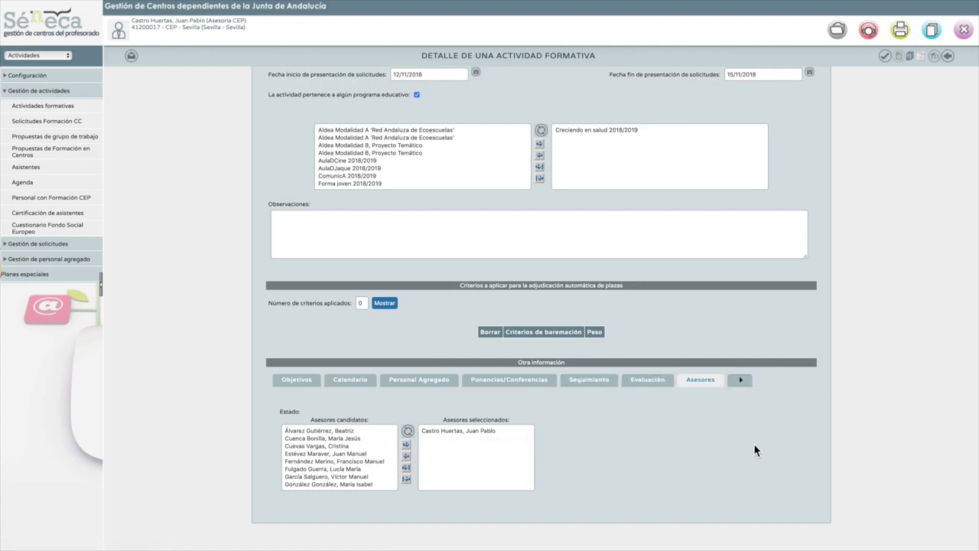
scroll(654, 430, up, 3)
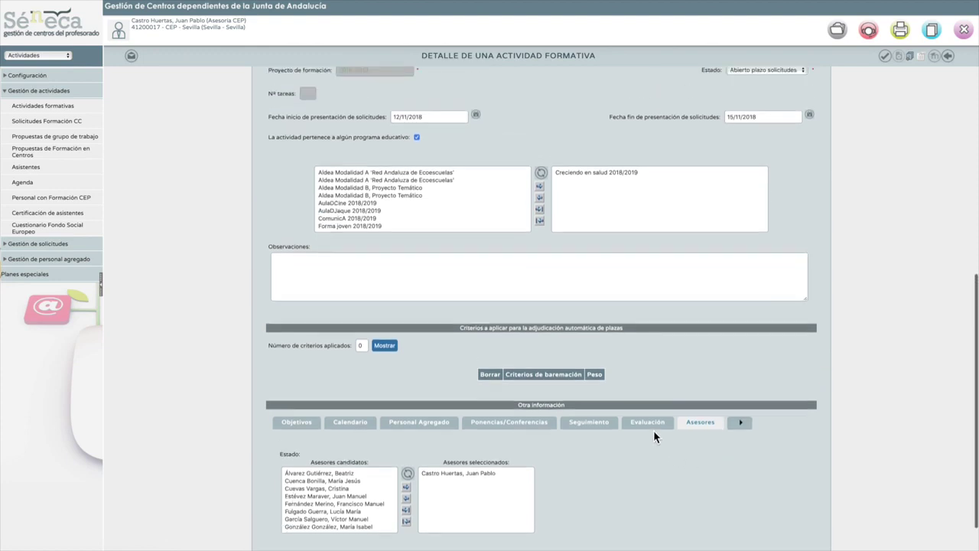
scroll(651, 429, up, 2)
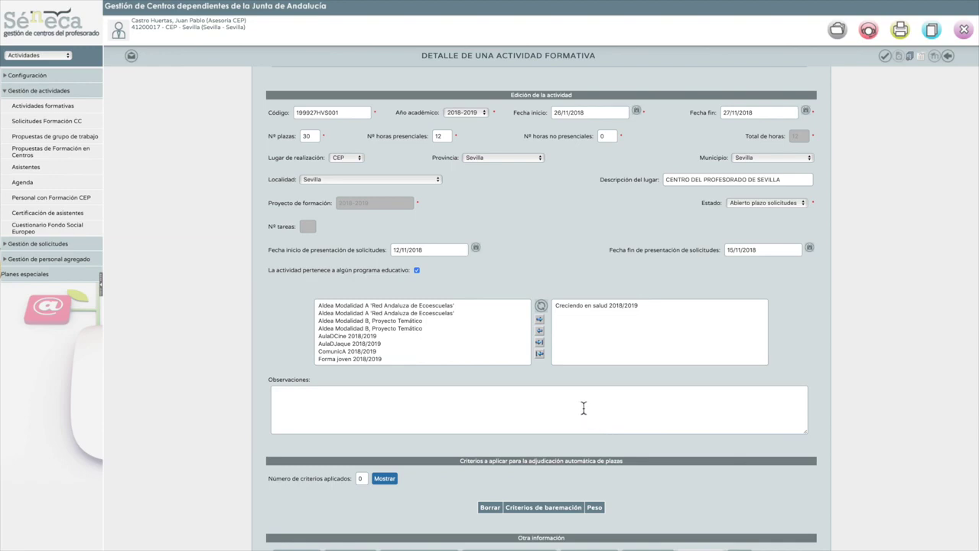
scroll(584, 407, up, 2)
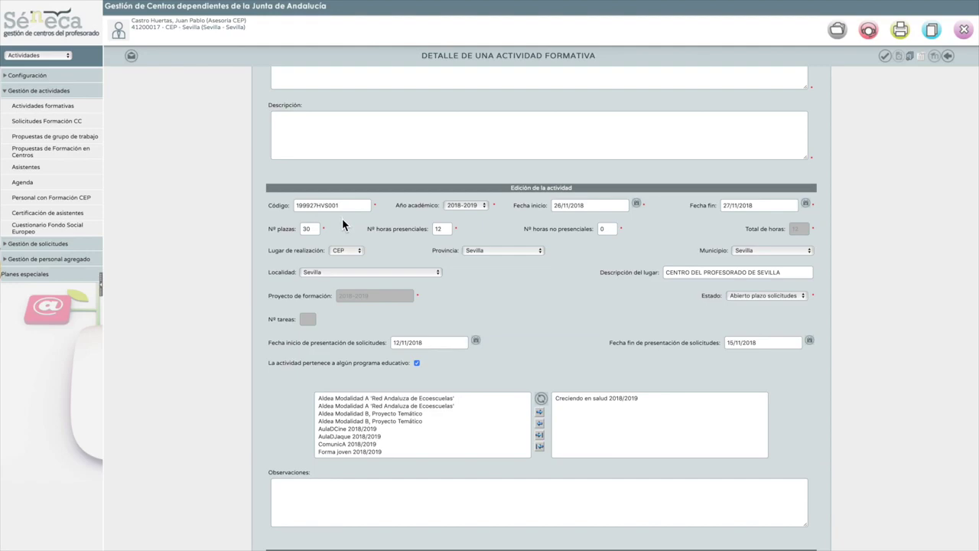
scroll(342, 220, up, 4)
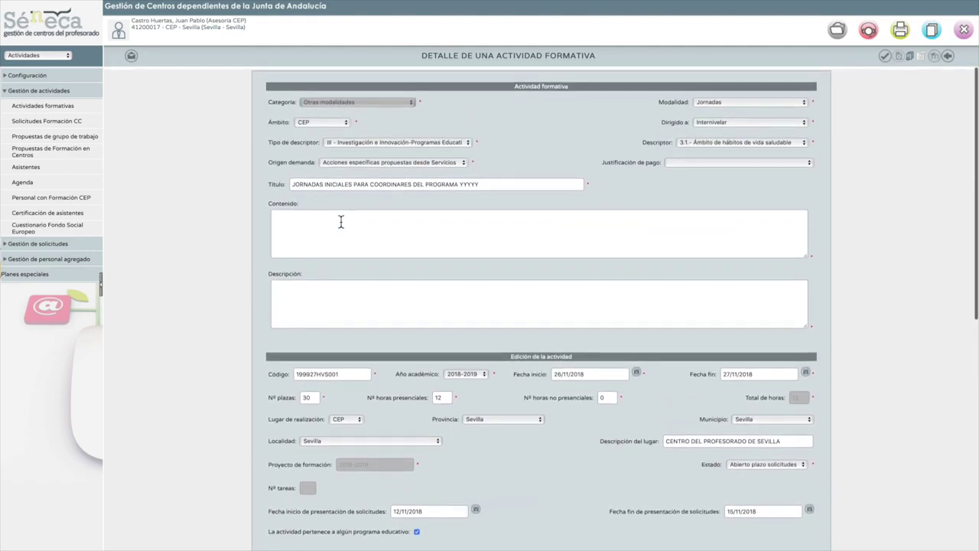